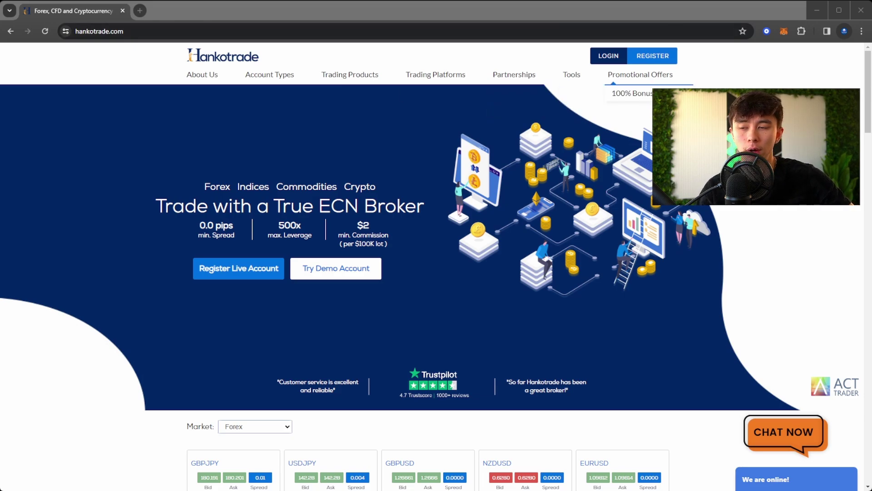
Glance at the account registration form, close it, and open the ActTrader platform page.
click(653, 55)
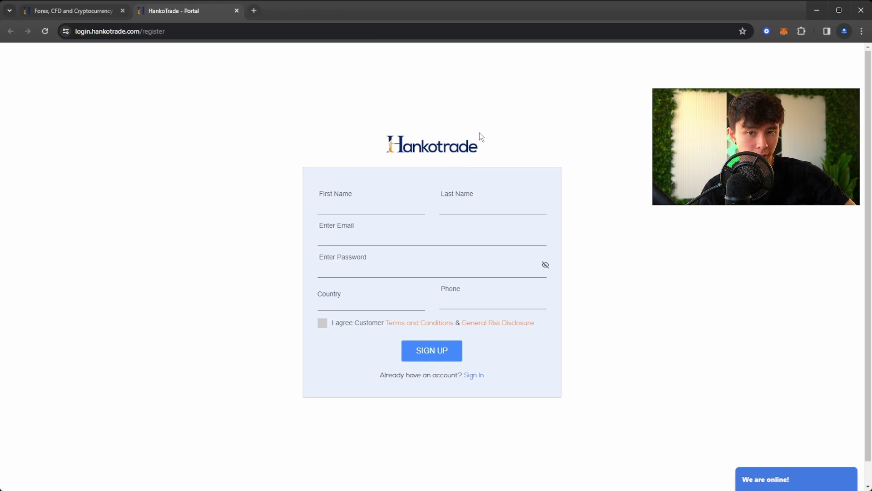
key(ctrl+w)
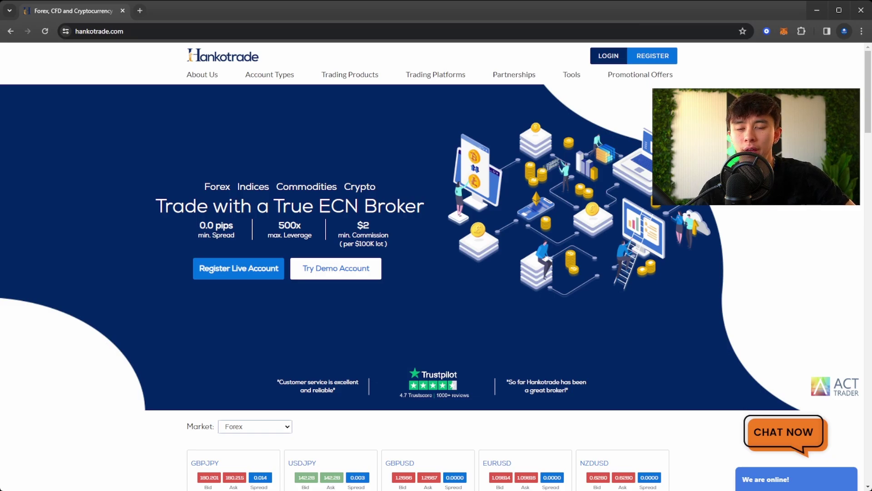
mouse_move(435, 75)
click(434, 93)
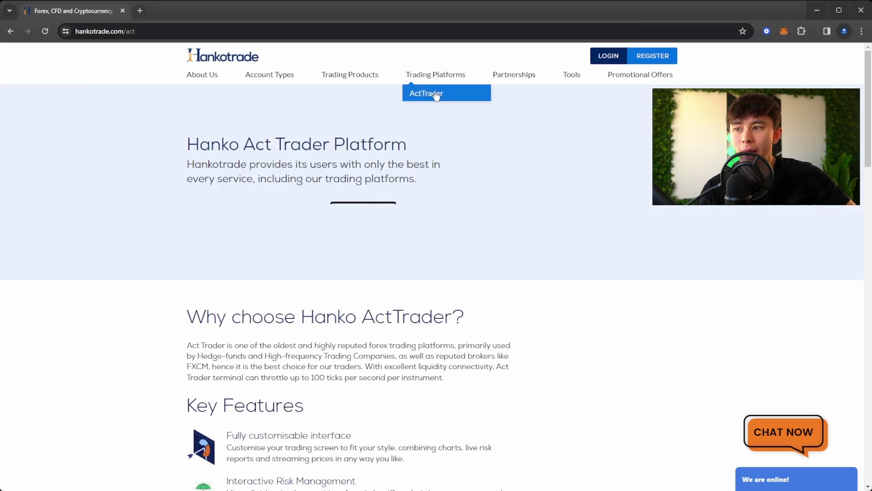
Scroll down to Download ActTrader and launch Web Trader Live in a new tab.
scroll(593, 196, down, 8)
scroll(541, 188, down, 6)
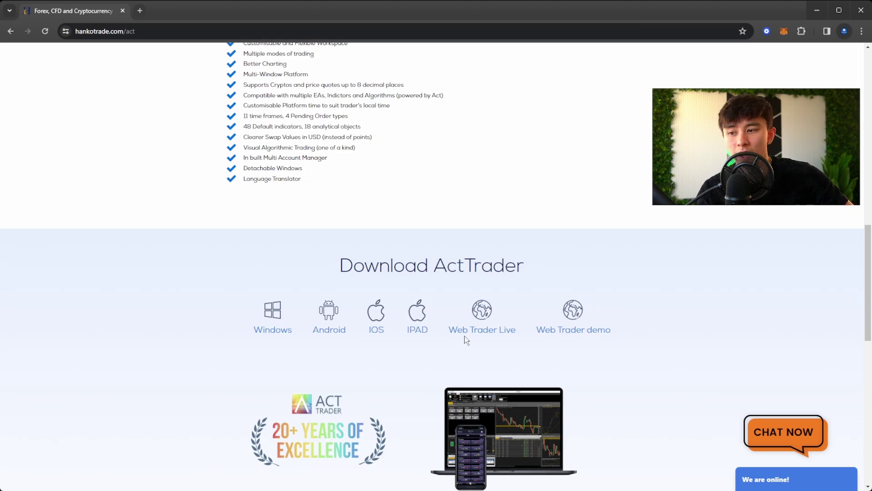
click(493, 335)
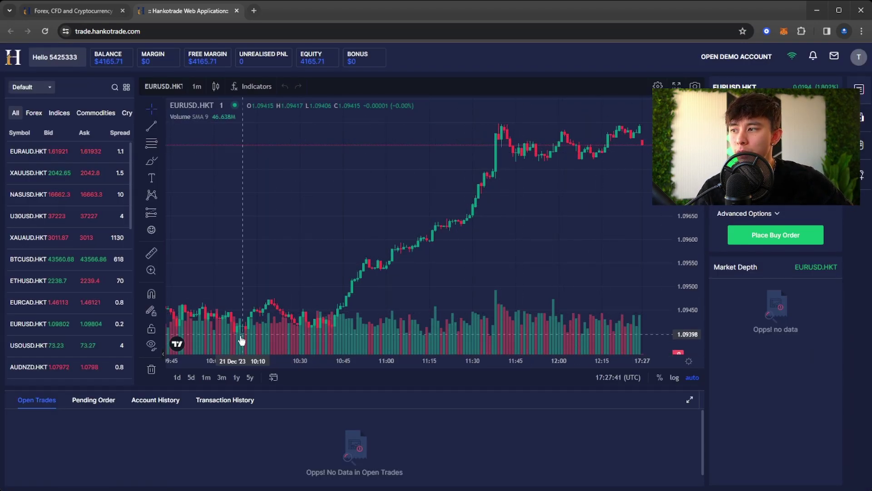
Browse the symbol watchlist, pan the EURUSD.HKT chart, check the 1m timeframes, then open Indicators.
mouse_move(52, 181)
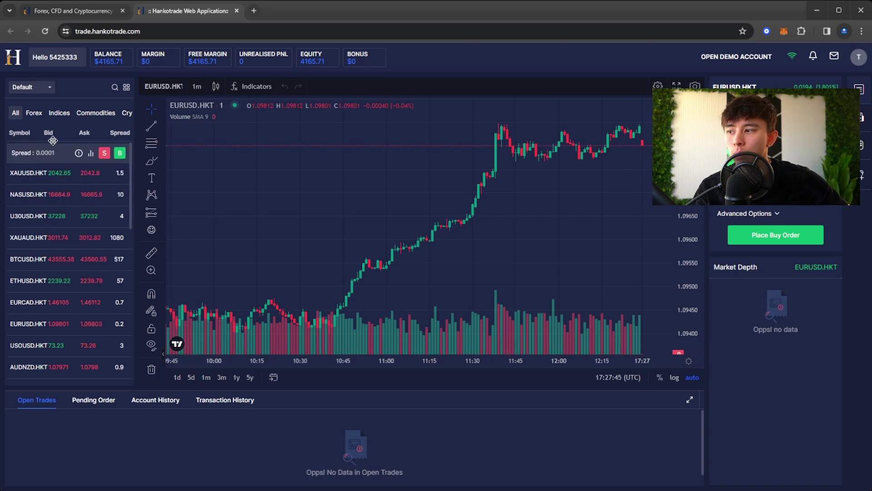
scroll(53, 182, down, 10)
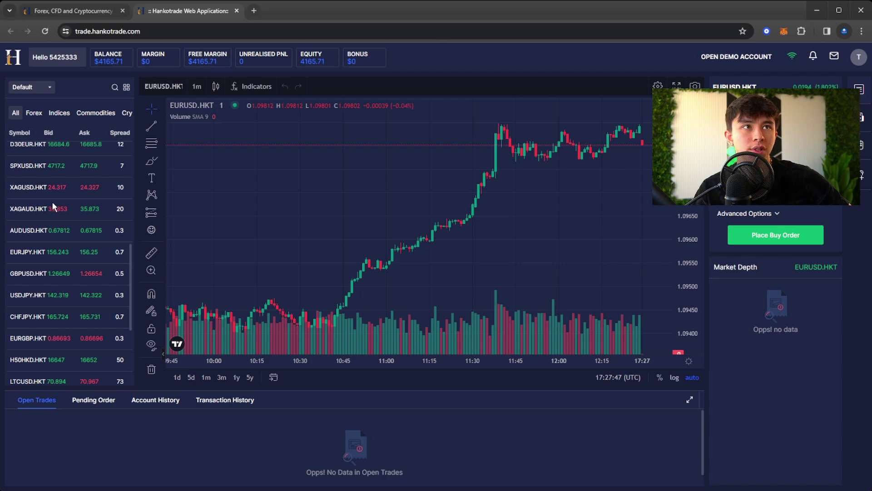
scroll(53, 204, down, 3)
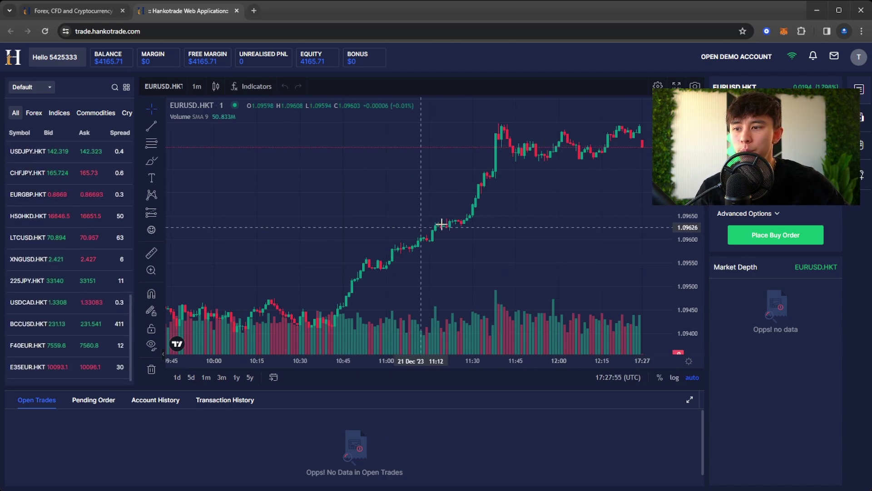
scroll(489, 230, right, 5)
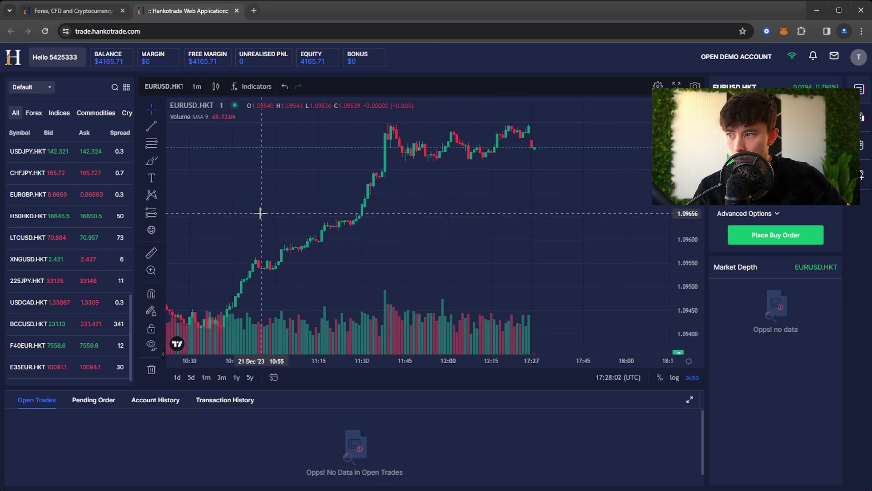
click(200, 86)
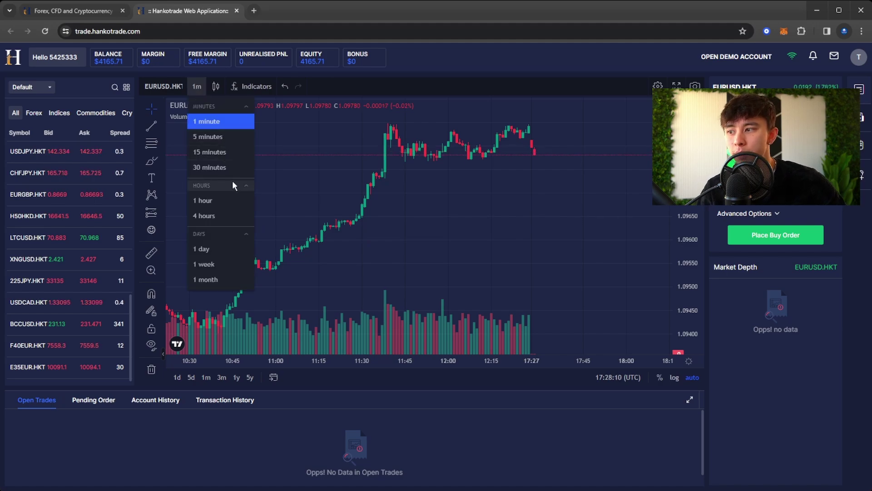
click(265, 93)
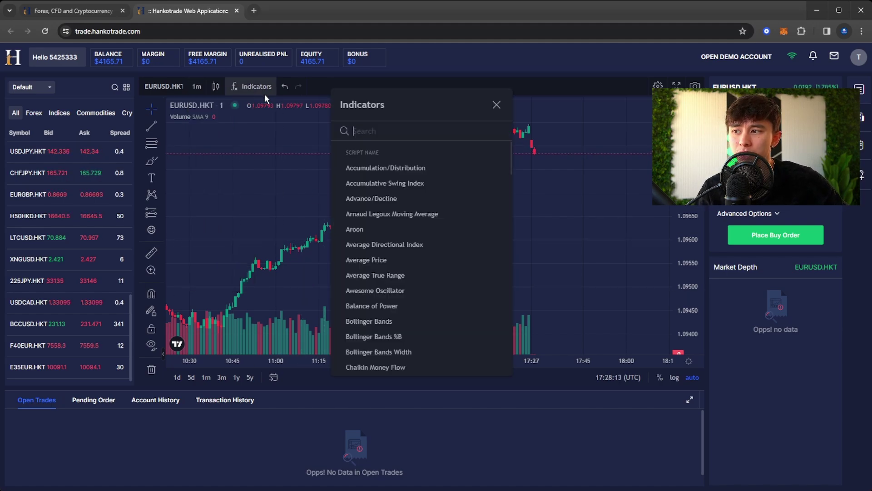
Close the Indicators dialog to show the full EURUSD.HKT 1m chart again.
click(497, 105)
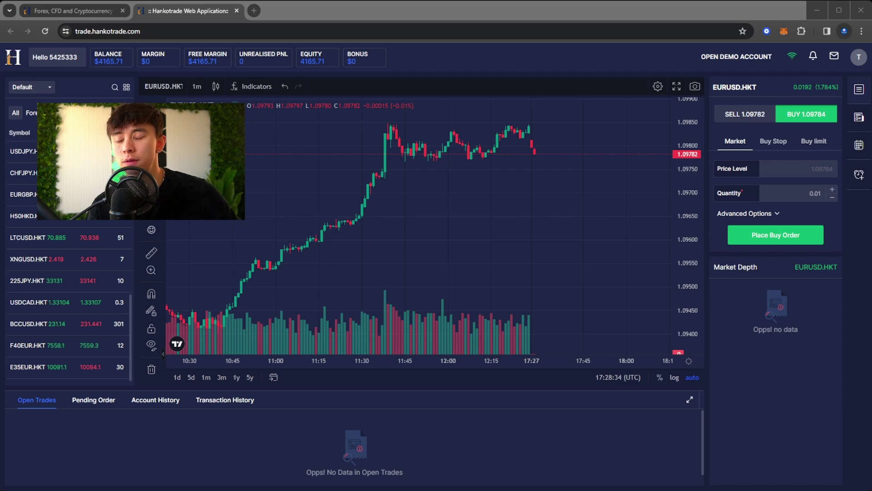
Preview the Sell, Buy Stop and Buy Limit order forms, ending on a Market buy.
click(745, 115)
click(806, 114)
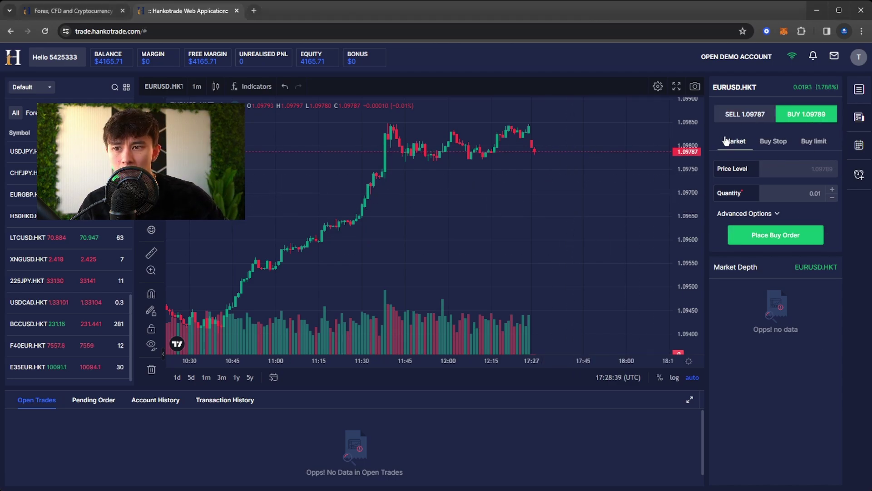
click(765, 143)
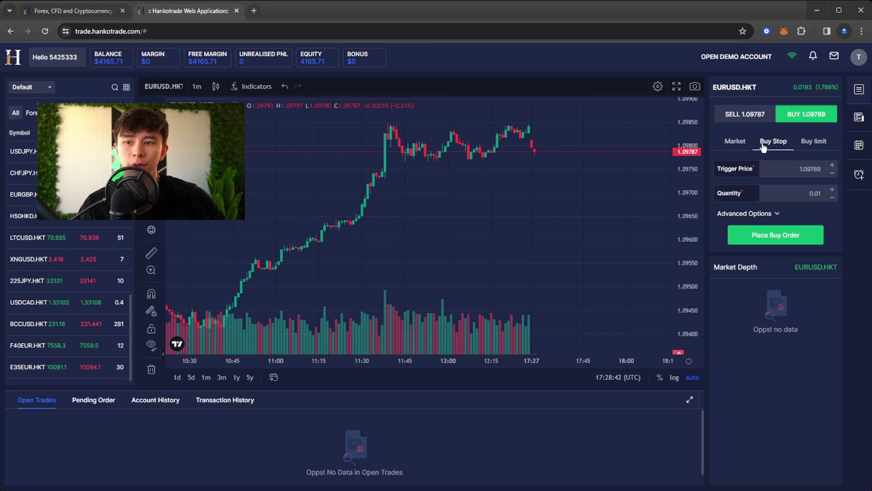
click(809, 144)
click(773, 141)
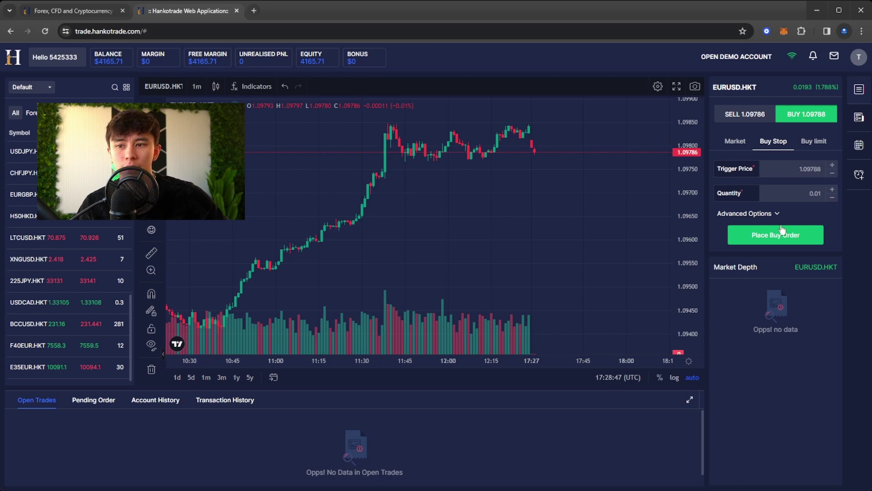
click(735, 141)
Expand Advanced Options to show stop loss, trailing stop and take profit settings.
click(747, 213)
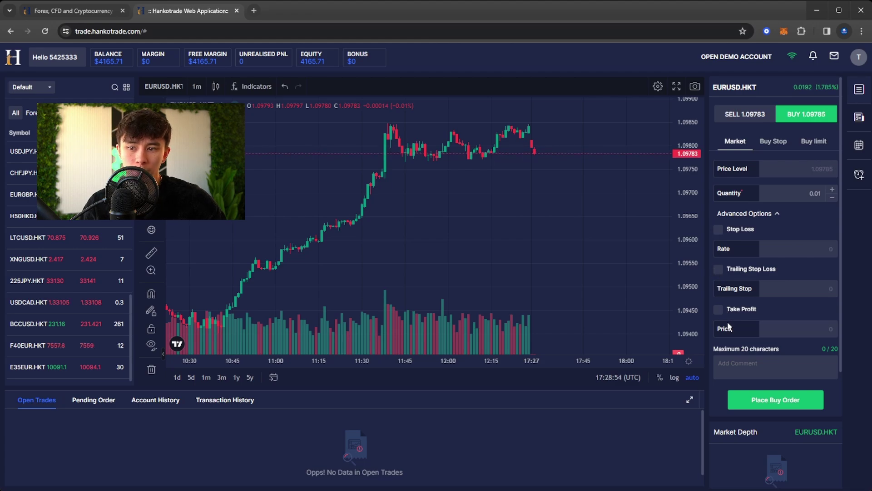
scroll(750, 299, down, 3)
scroll(772, 354, up, 3)
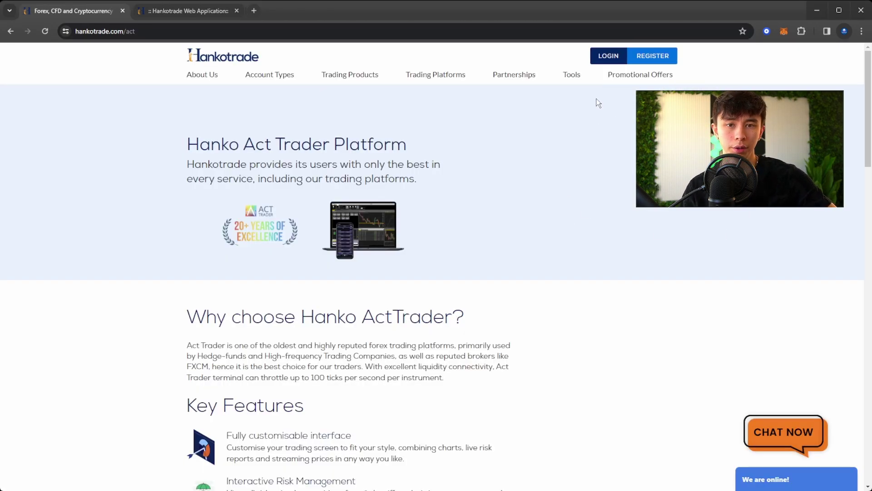
Open the portal Deposit page and pick Etherum (ETH Network) as the crypto currency.
click(608, 56)
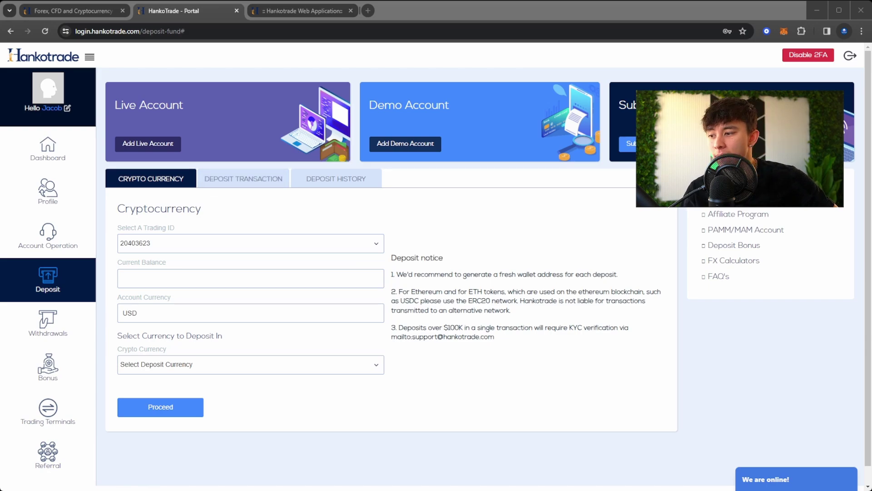
scroll(193, 377, down, 1)
scroll(195, 380, up, 1)
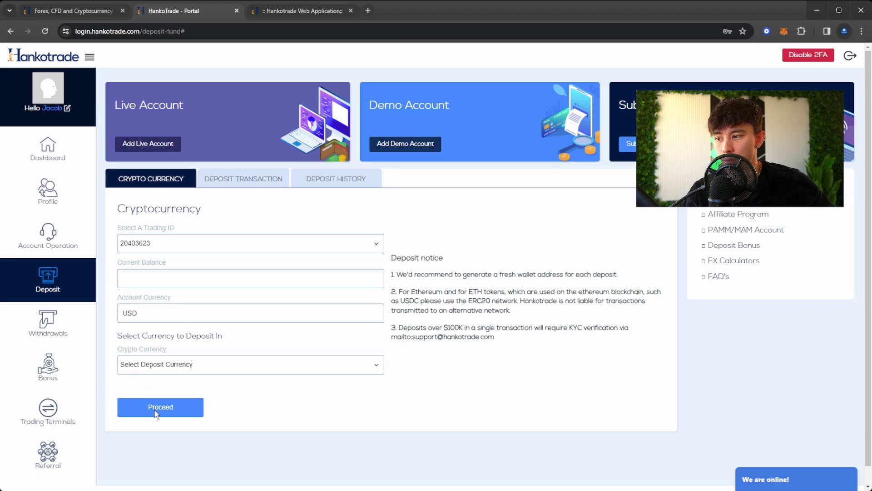
key(Down)
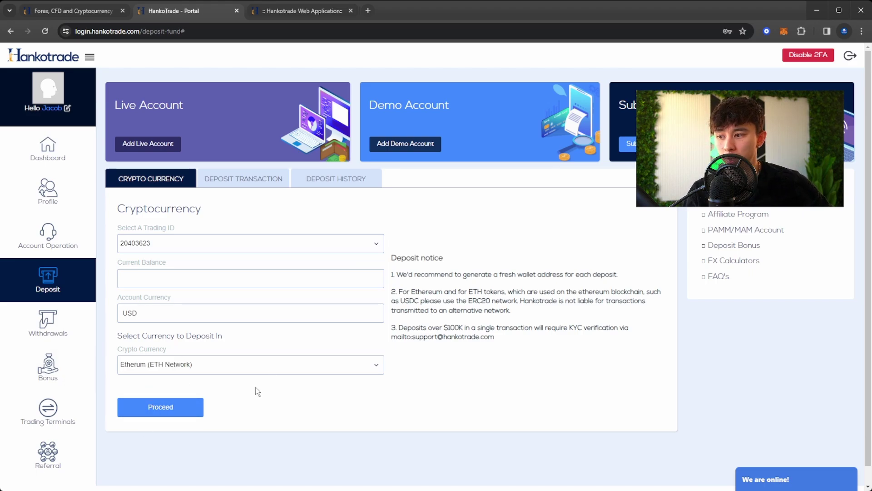
Generate and select the ETH deposit wallet address, then close the HankoTrade - Portal tab.
click(181, 408)
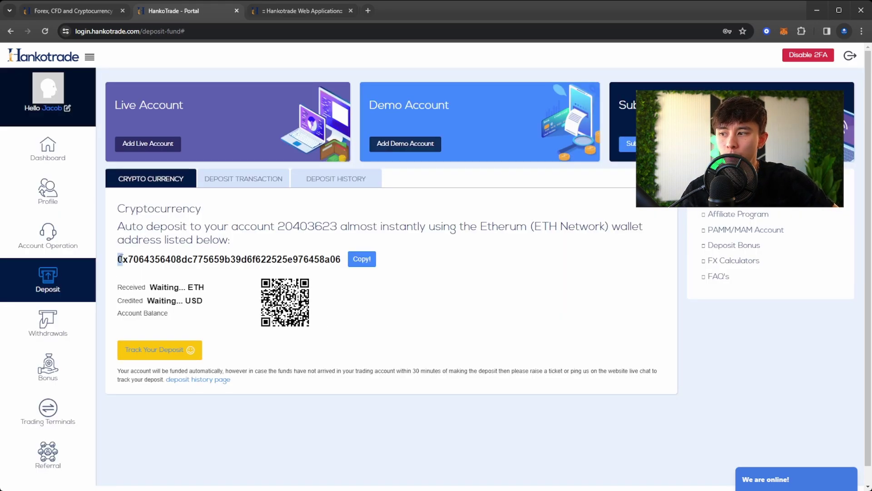
drag(120, 258, 337, 260)
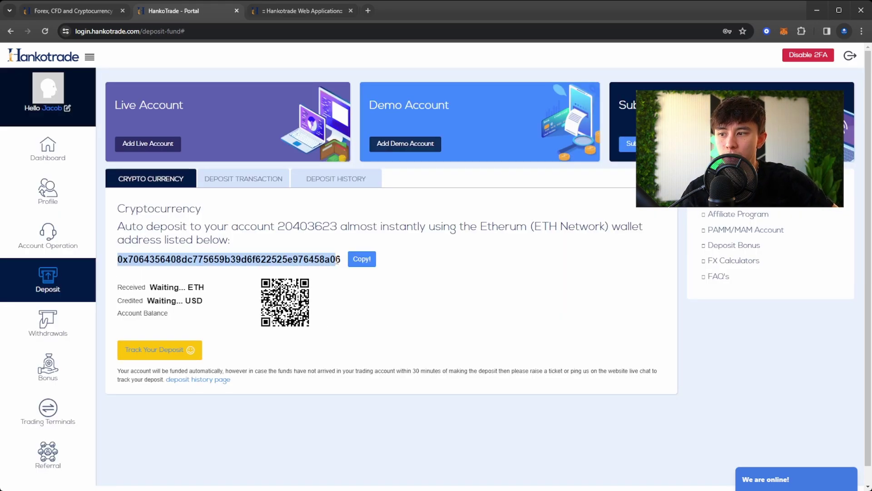
click(467, 268)
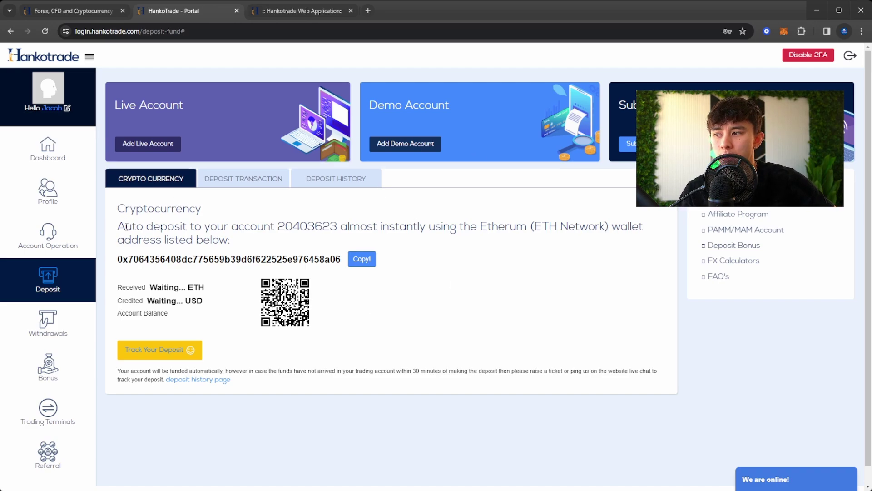
drag(126, 226, 322, 227)
click(387, 229)
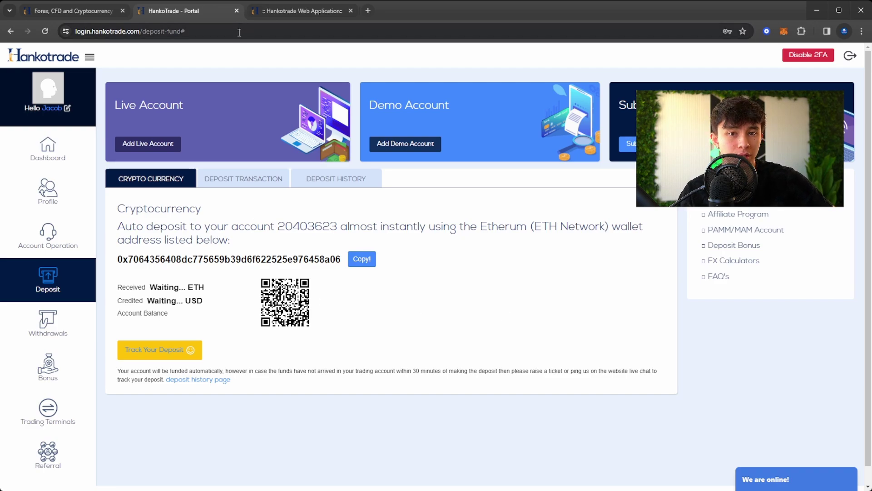
click(236, 10)
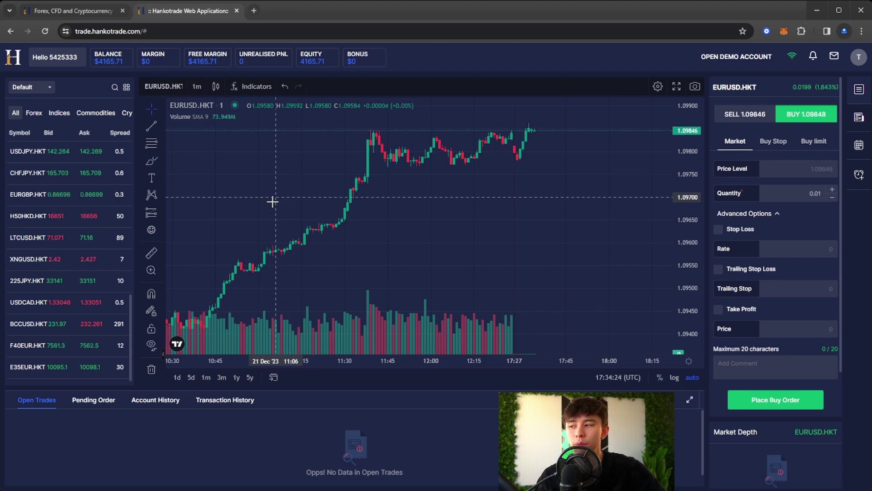
Zoom the chart and view XAUAUD.HKT and EURAUD.HKT before returning to EURUSD.HKT.
mouse_move(118, 204)
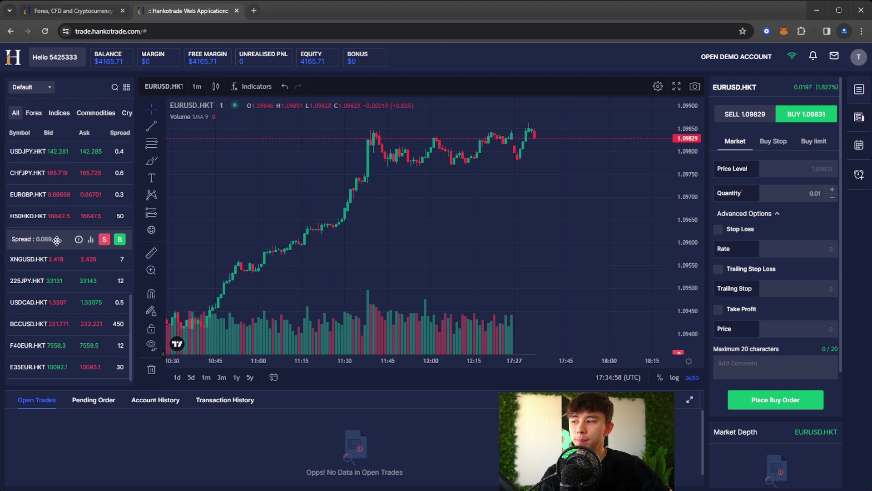
scroll(67, 237, up, 3)
scroll(68, 237, up, 5)
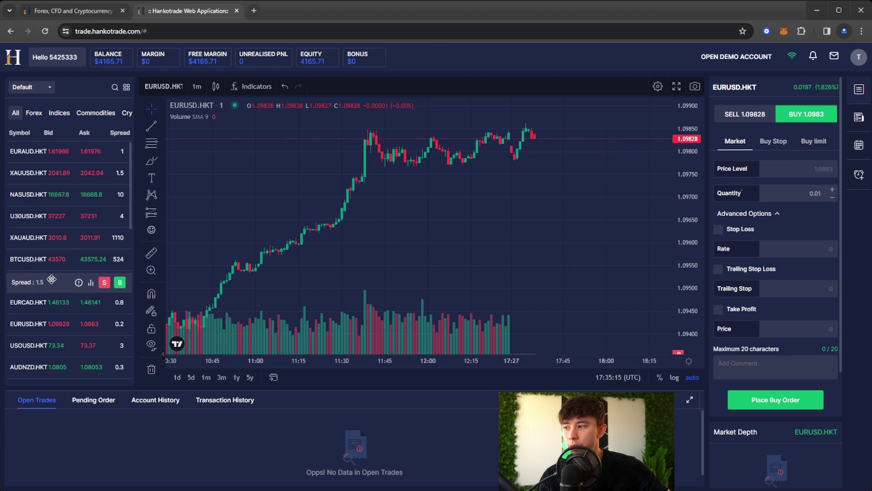
click(45, 241)
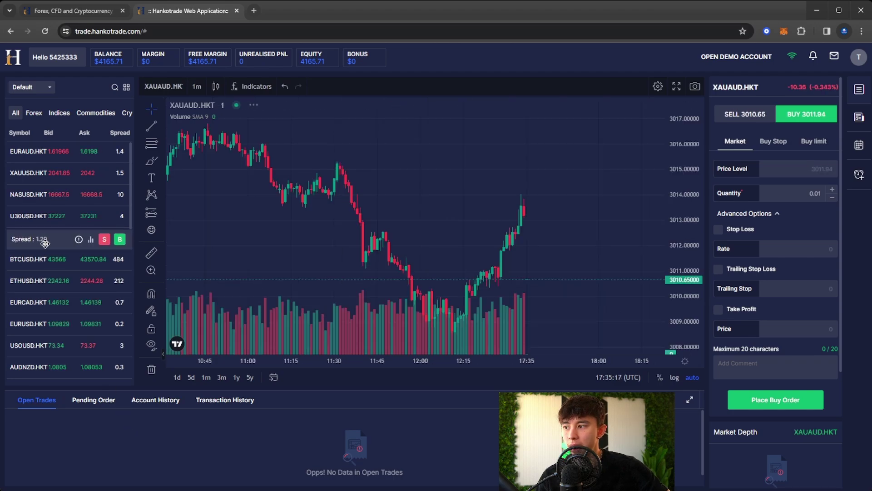
click(38, 154)
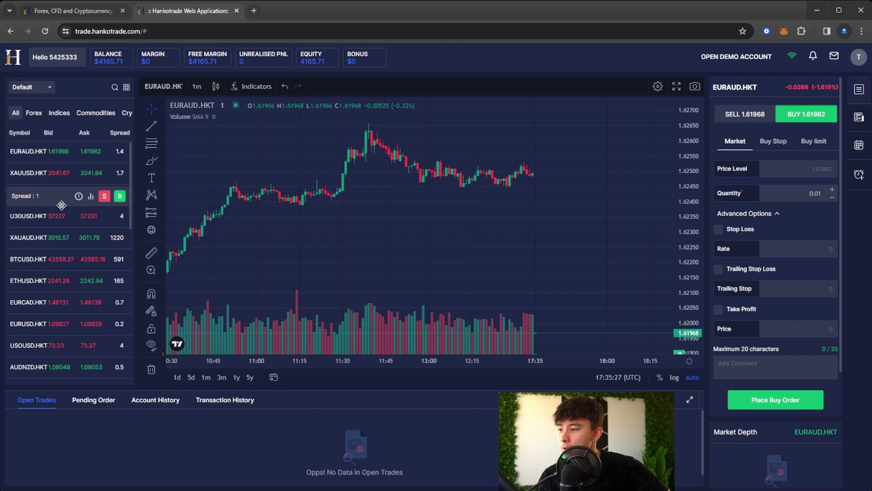
click(39, 328)
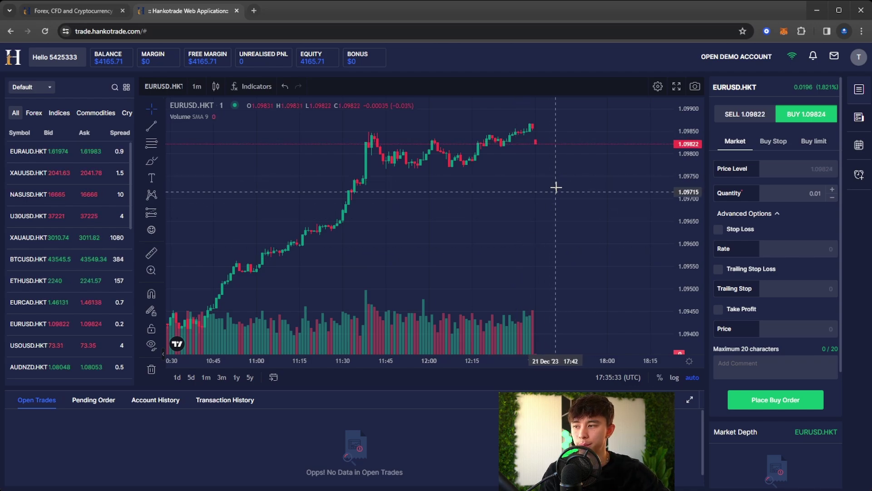
Rezoom and stretch the price scale so the EURUSD.HKT candles look taller.
scroll(557, 186, down, 10)
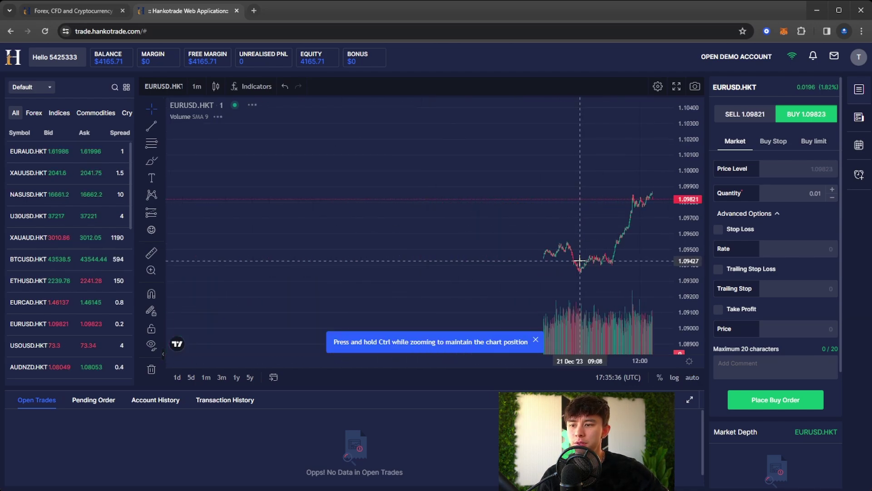
scroll(580, 261, up, 10)
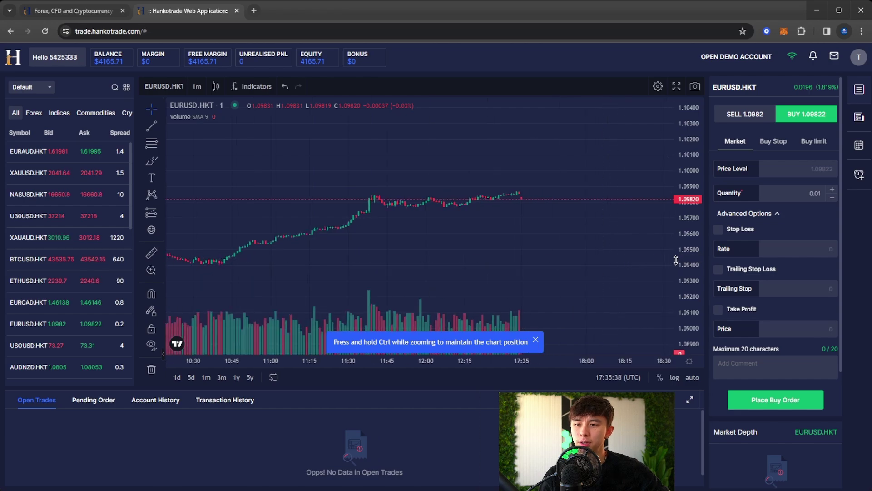
drag(676, 260, 686, 228)
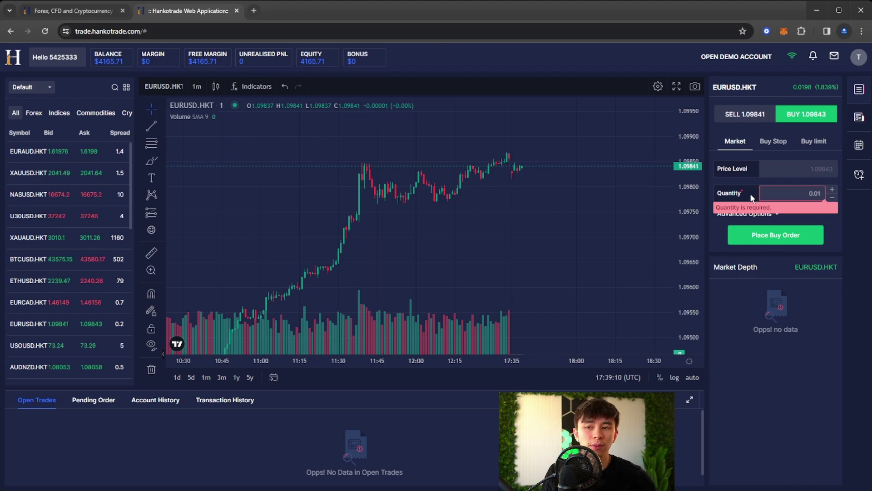
Submit a Buy Stop with trigger price 1.0984 and quantity 0.01 lots.
click(778, 147)
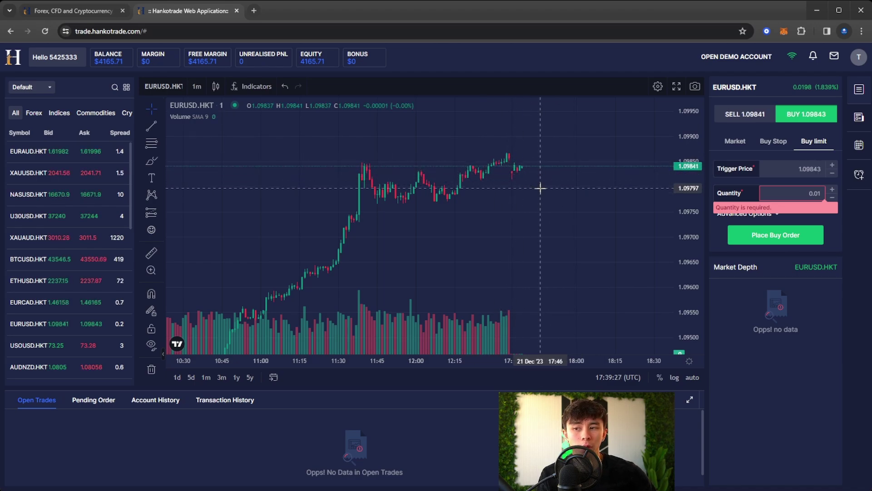
click(773, 141)
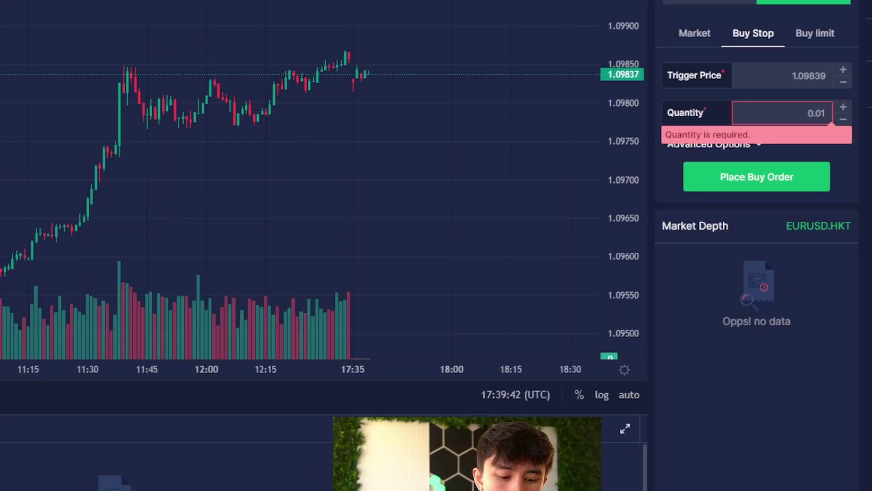
triple_click(795, 169)
text(1.09)
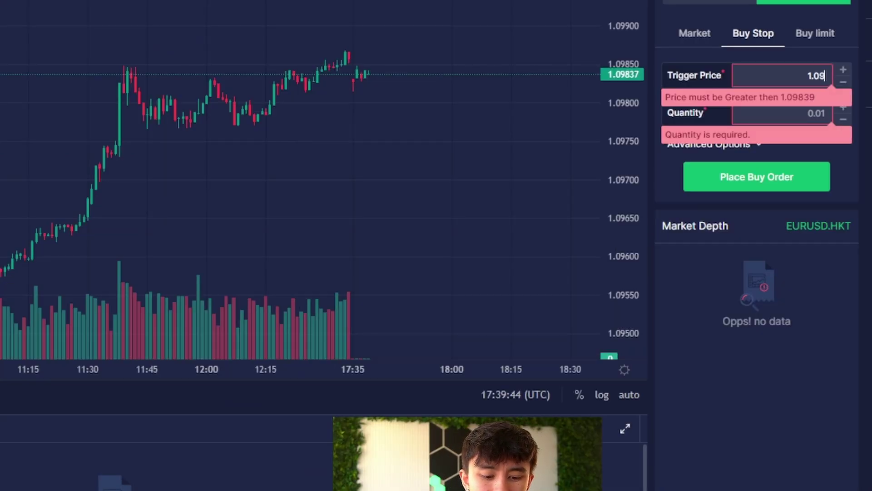
text(83)
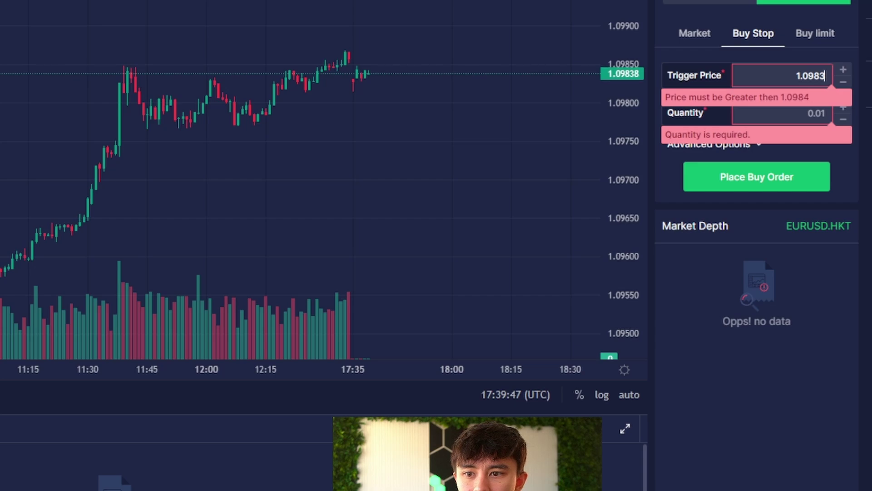
key(BackSpace)
text(4)
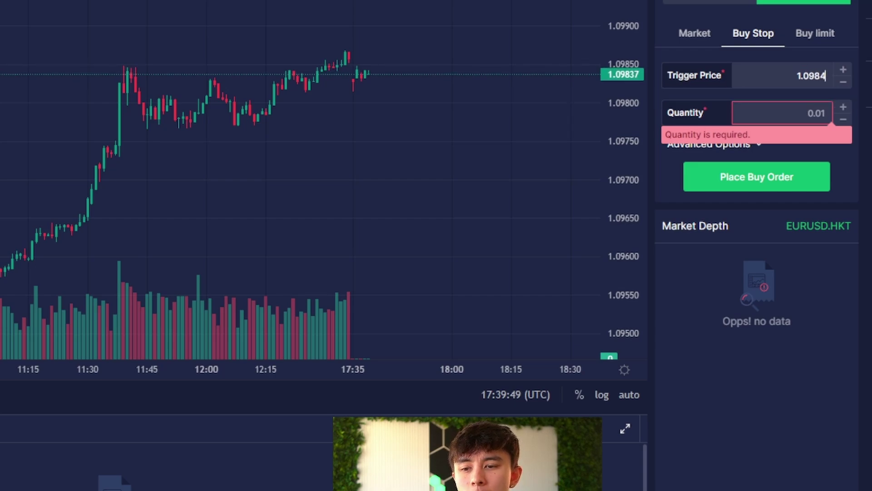
click(816, 103)
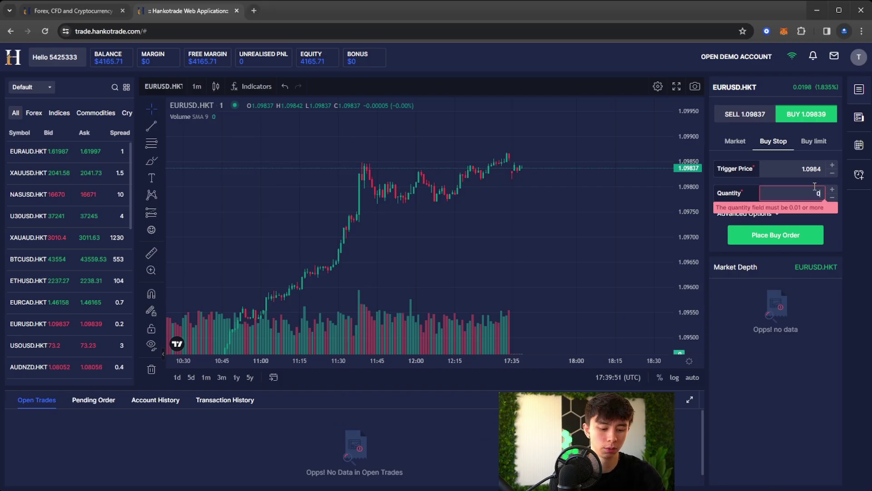
text(0.01)
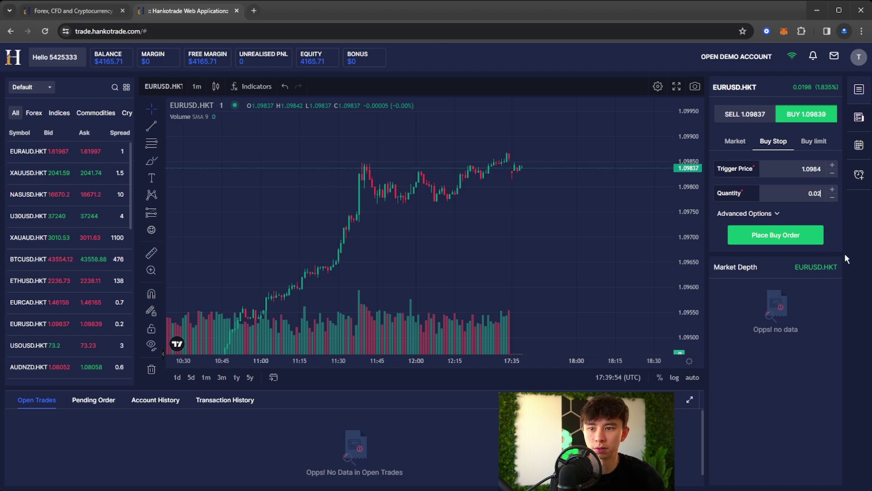
click(794, 234)
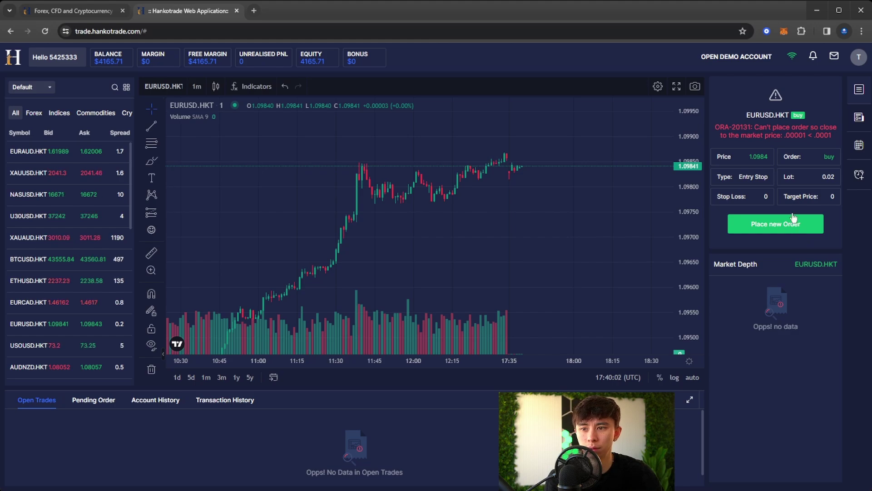
After the too-close rejection, start a new order with trigger 1.0986 and trim the quantity.
click(793, 222)
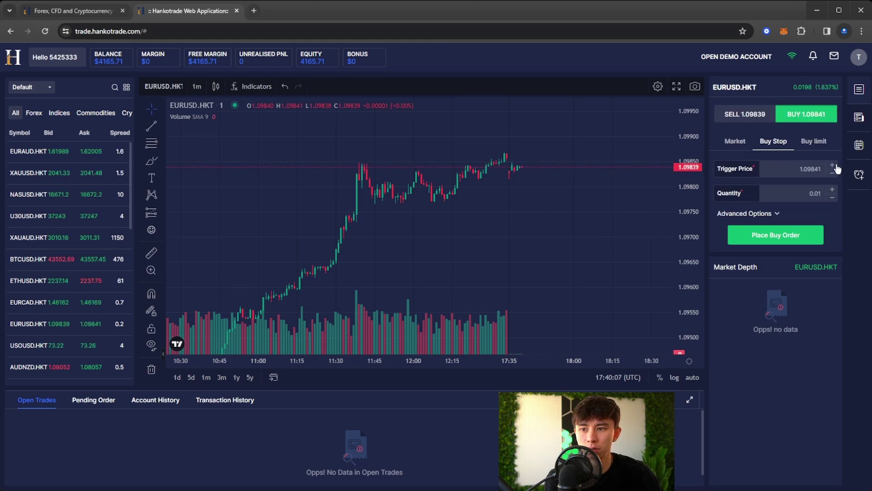
key(ctrl+a)
text(1.09)
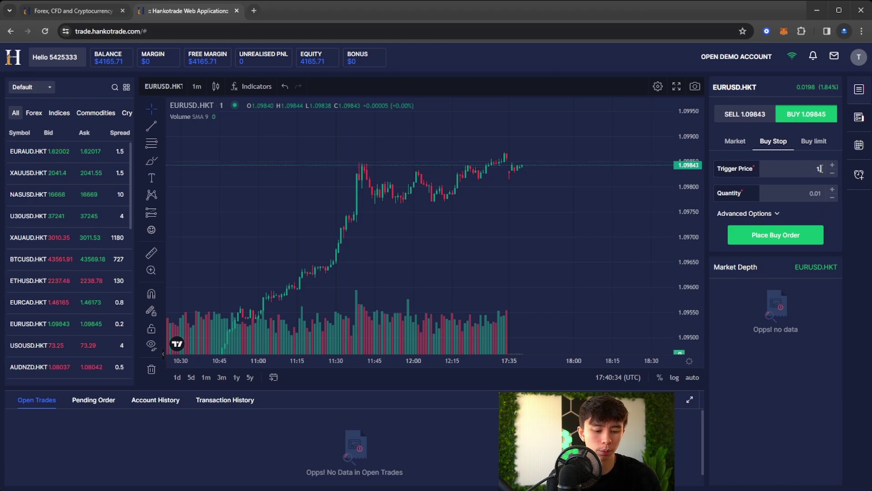
text(86)
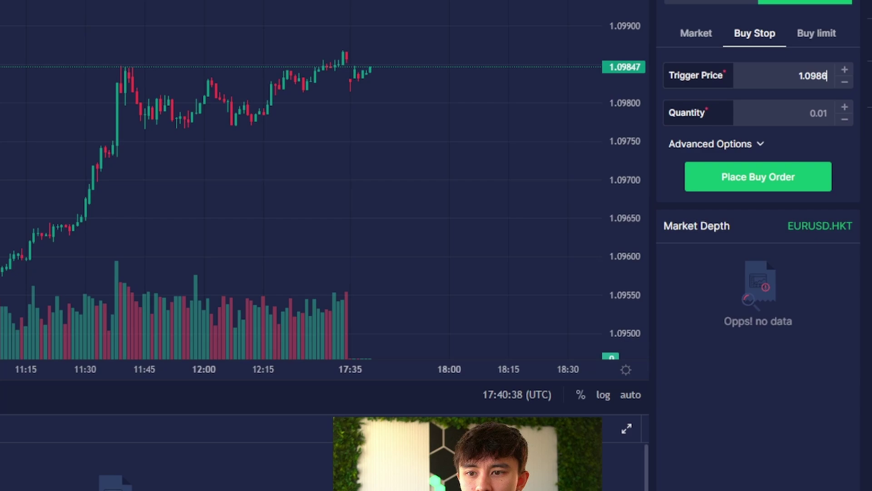
key(Tab)
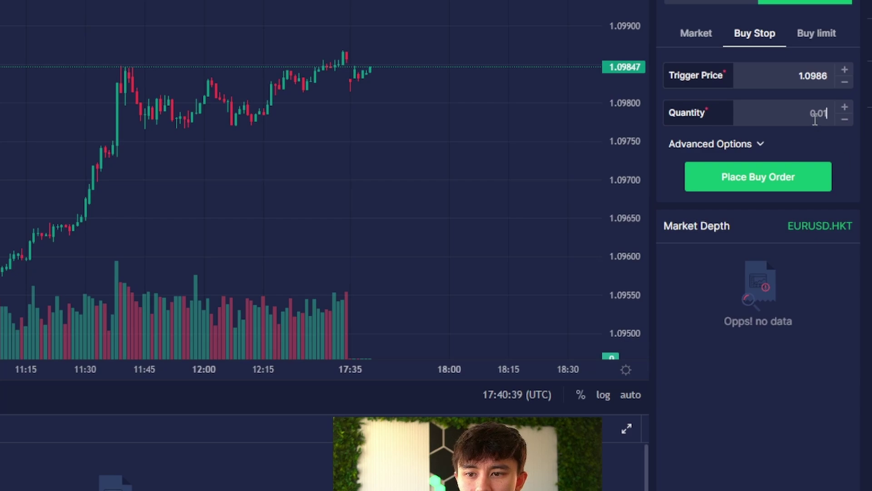
key(BackSpace)
Set quantity to 0.02, place the 1.0986 buy stop, and view the Pending Order tab.
text(2)
click(785, 175)
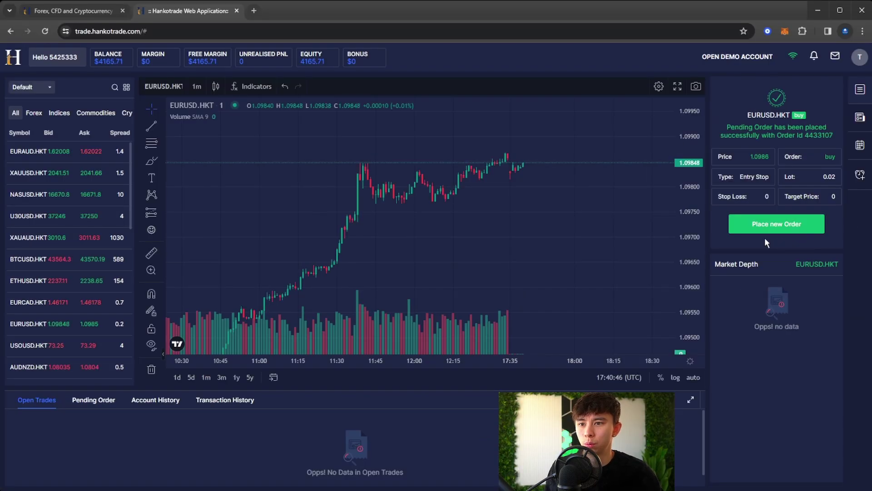
click(93, 399)
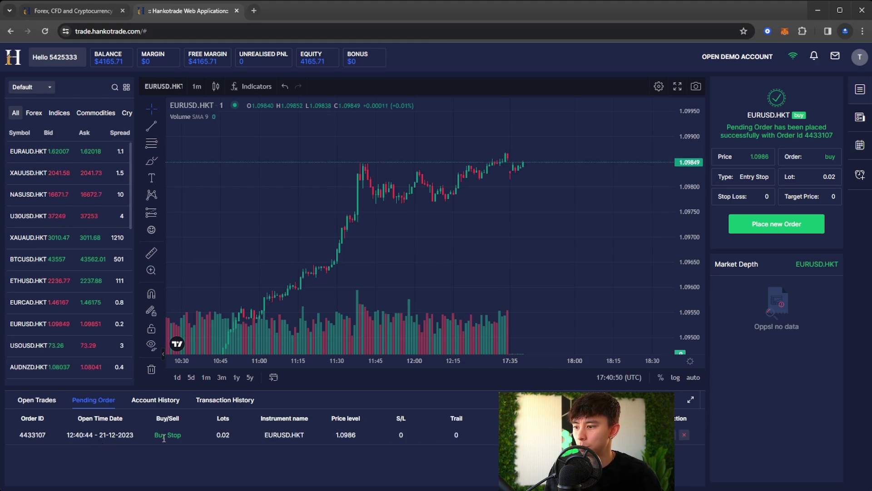
scroll(395, 166, up, 1)
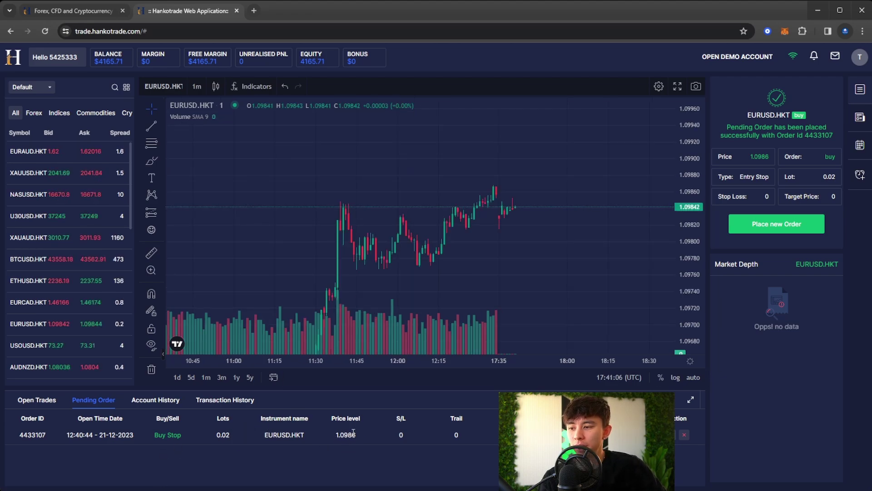
Draw a horizontal line on the chart at the 1.0986 trigger level.
click(163, 123)
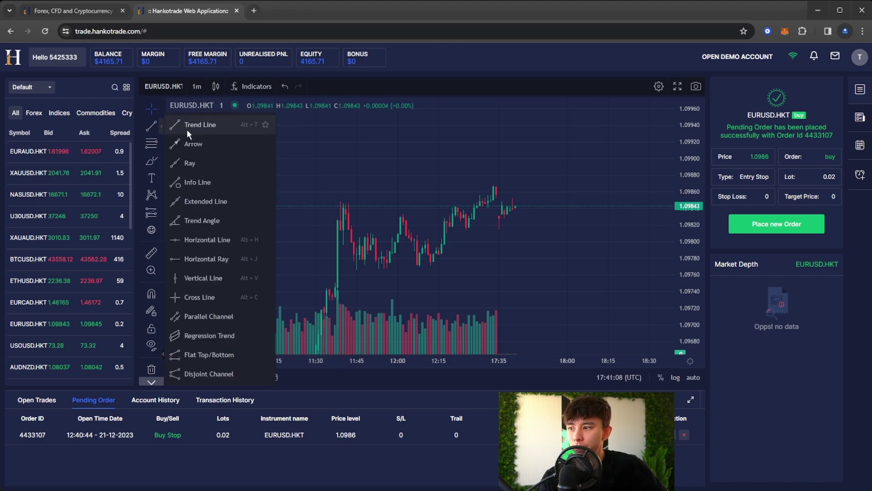
click(200, 239)
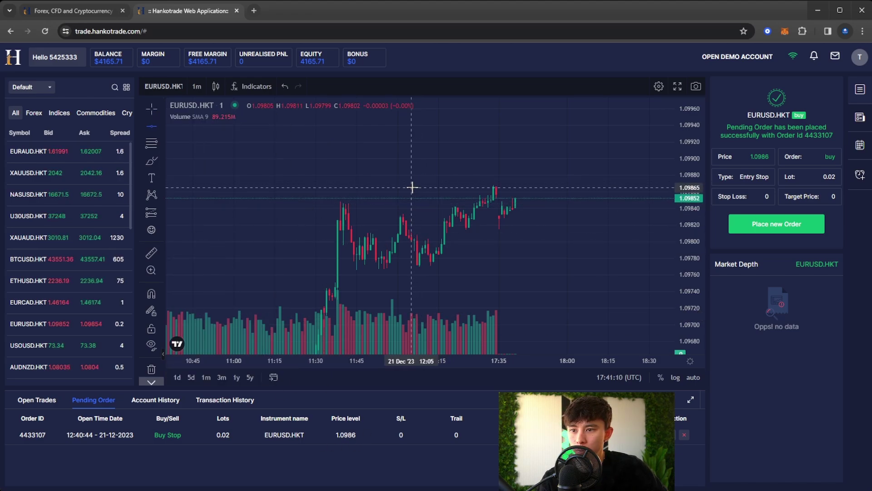
click(421, 191)
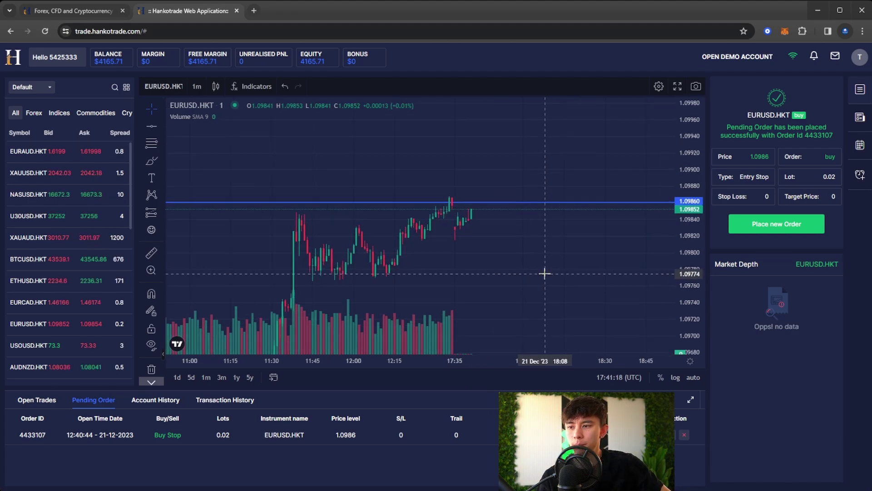
Adjust the chart view and open the pending buy stop in the Modify Order dialog.
drag(580, 279, 536, 289)
double_click(706, 264)
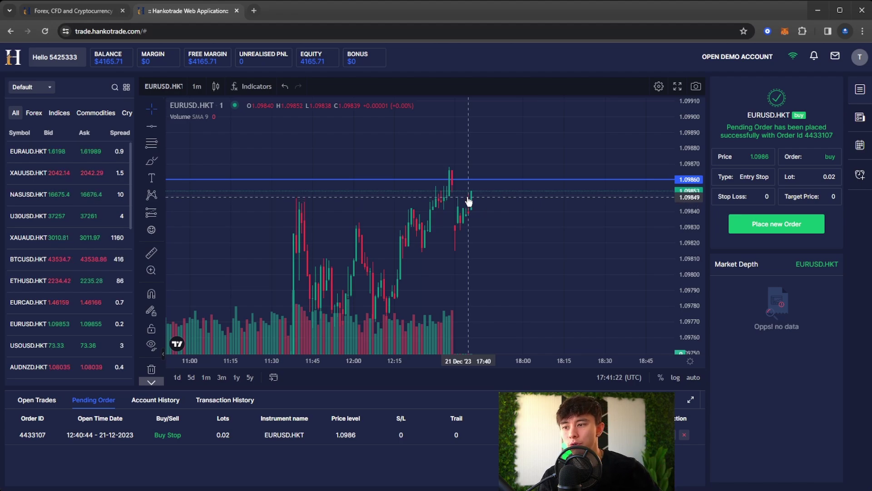
drag(667, 186, 637, 244)
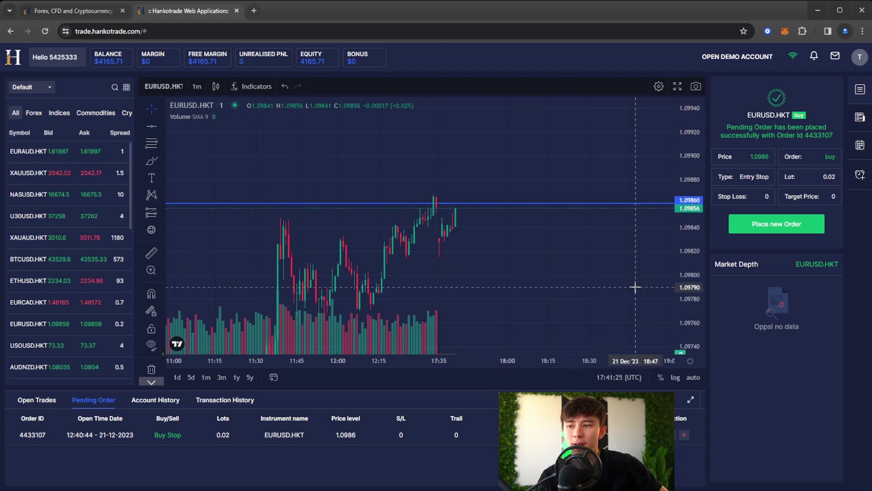
click(675, 441)
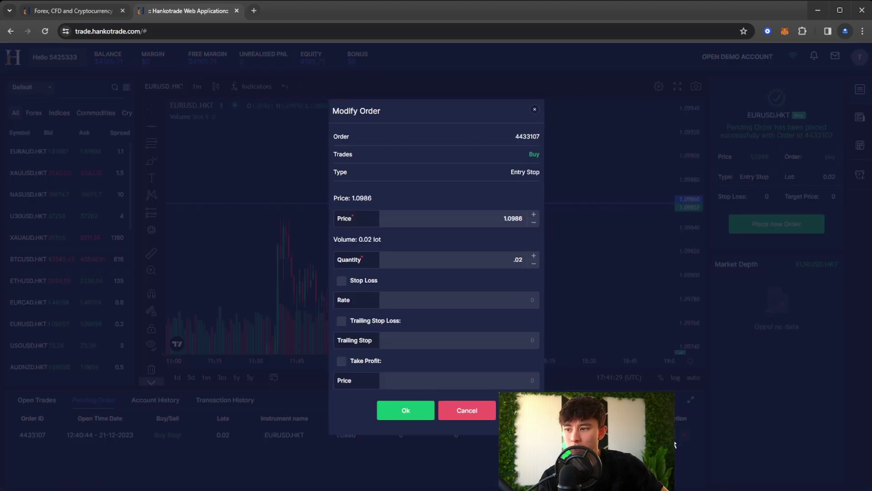
Cancel the order edit and show the 0.02-lot EURUSD.HKT buy filled at 1.0986.
click(536, 108)
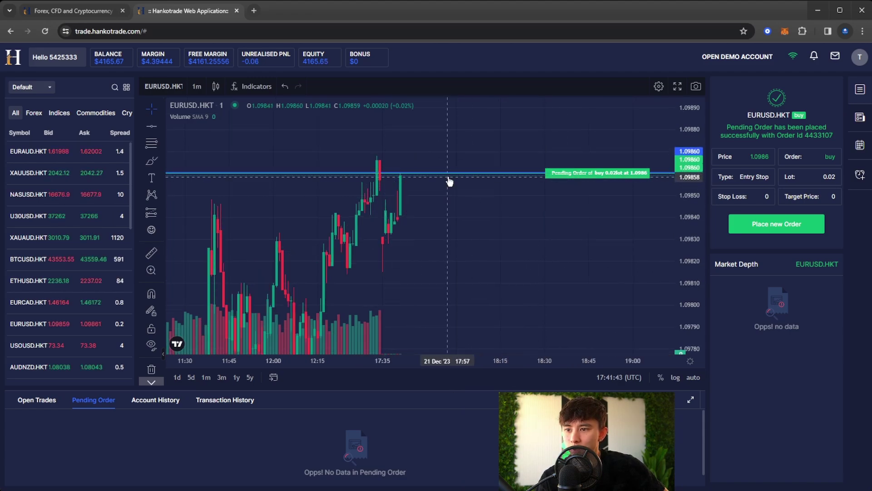
click(38, 400)
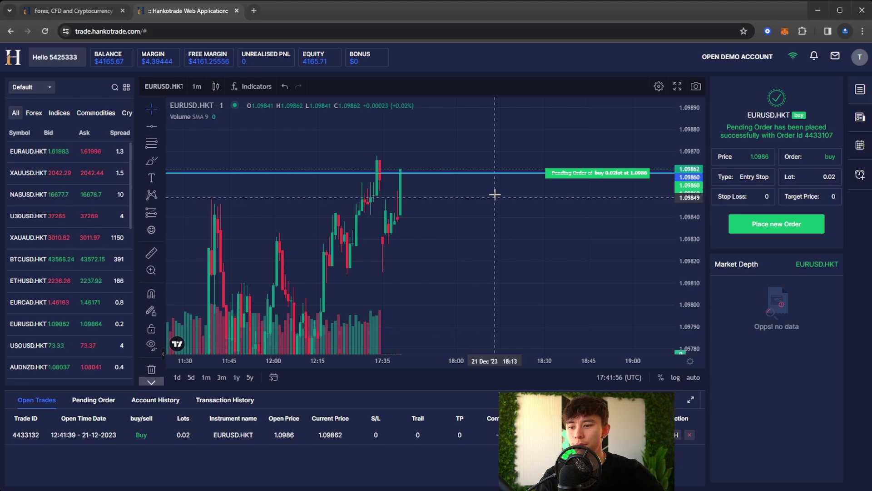
Draw a horizontal line near 1.0981 and set the buy trade's stop loss to 1.09814.
click(151, 126)
click(401, 275)
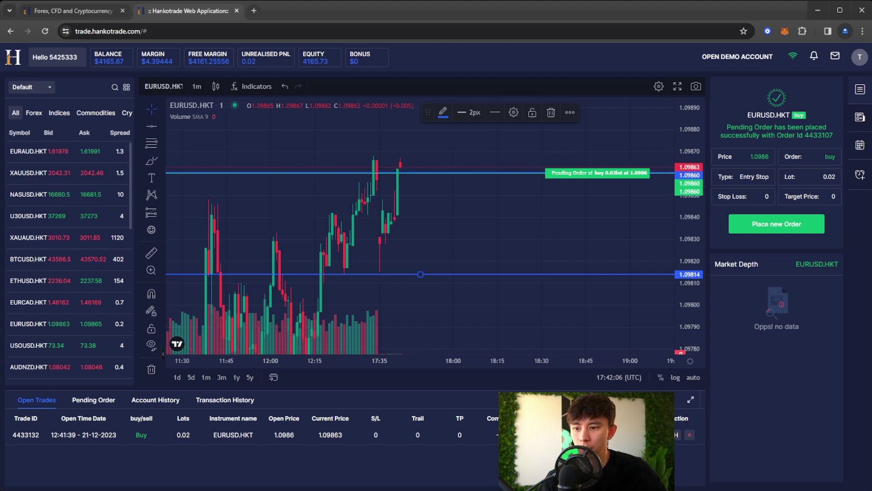
click(447, 271)
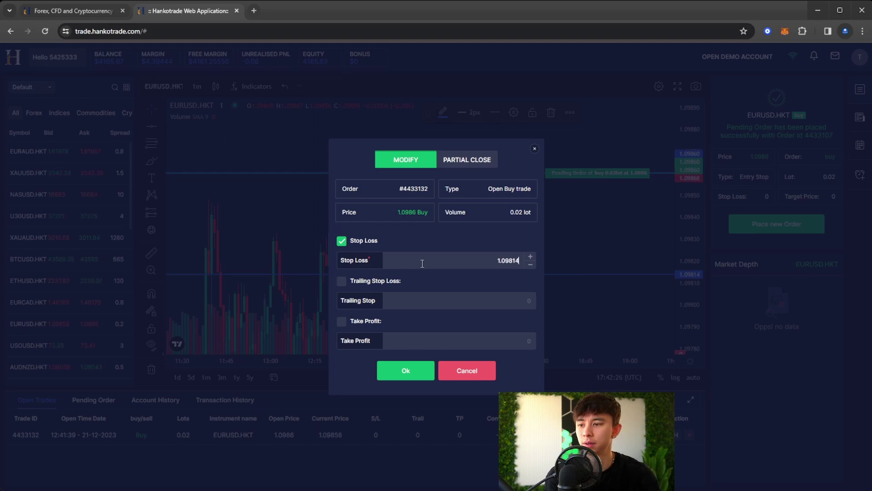
click(414, 369)
click(430, 298)
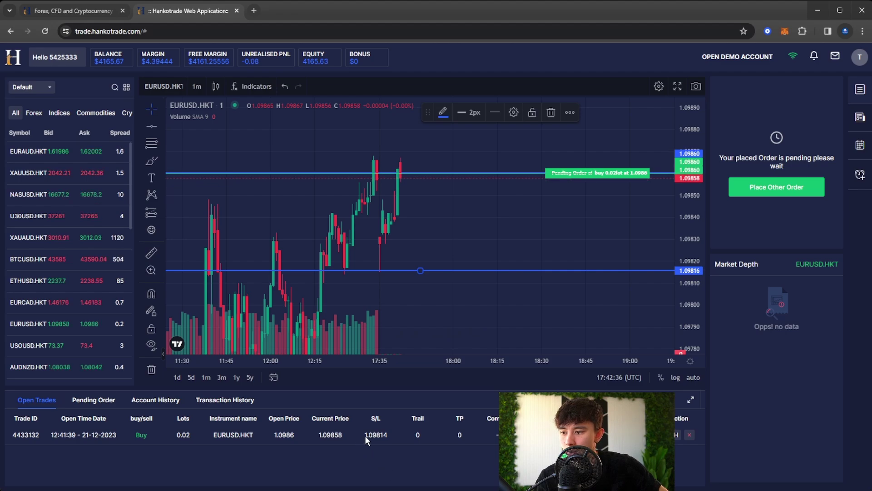
Turn on take profit for the open EURUSD.HKT buy trade at 1.09905.
drag(365, 435, 387, 436)
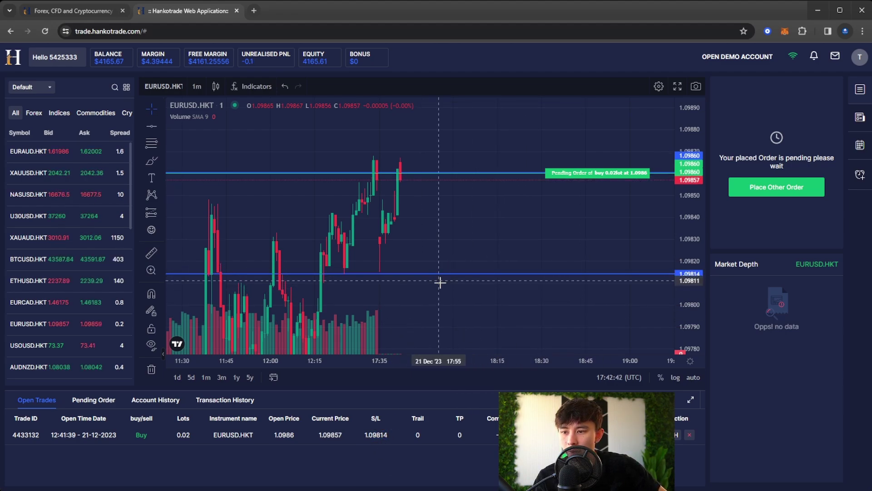
scroll(527, 272, down, 1)
scroll(518, 269, down, 3)
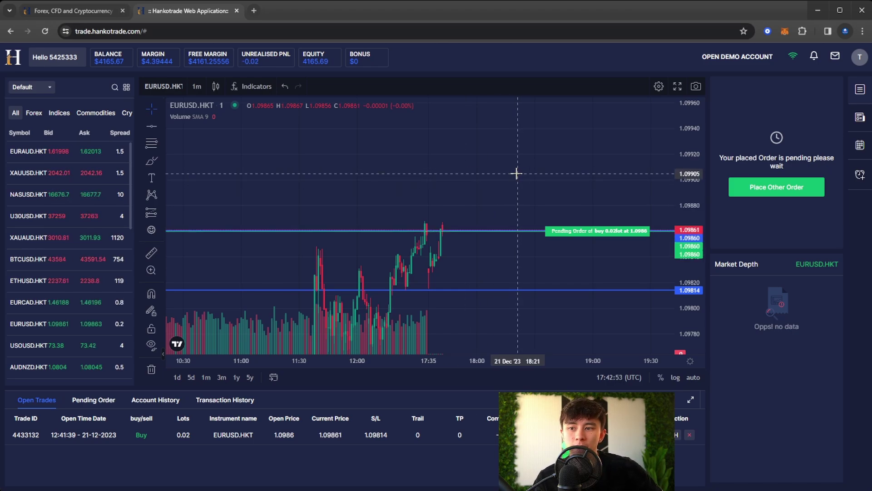
click(664, 435)
click(342, 321)
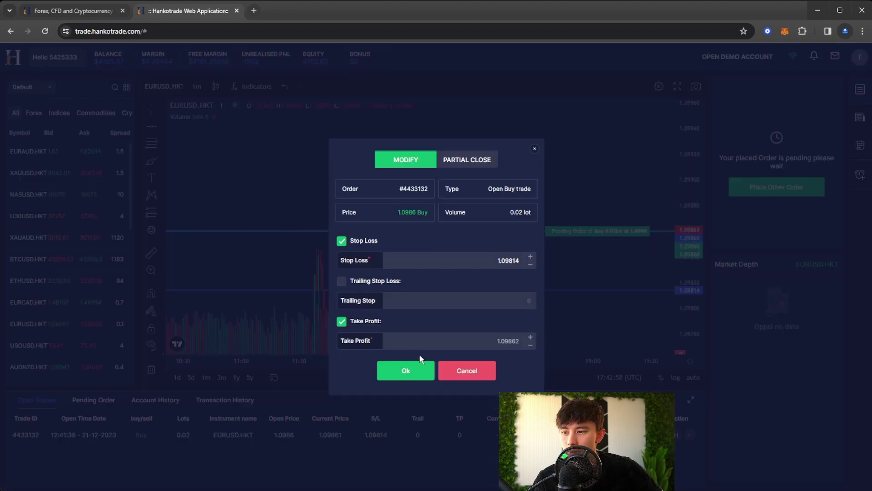
key(ctrl+a)
text(1)
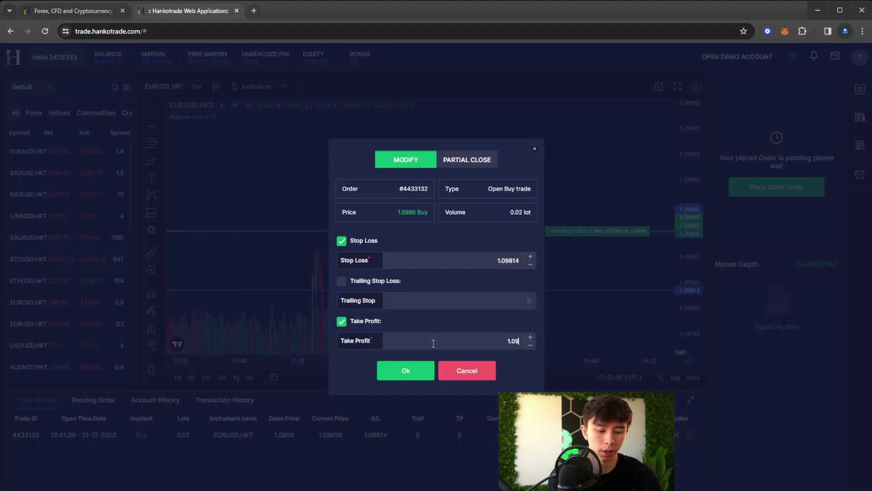
click(411, 370)
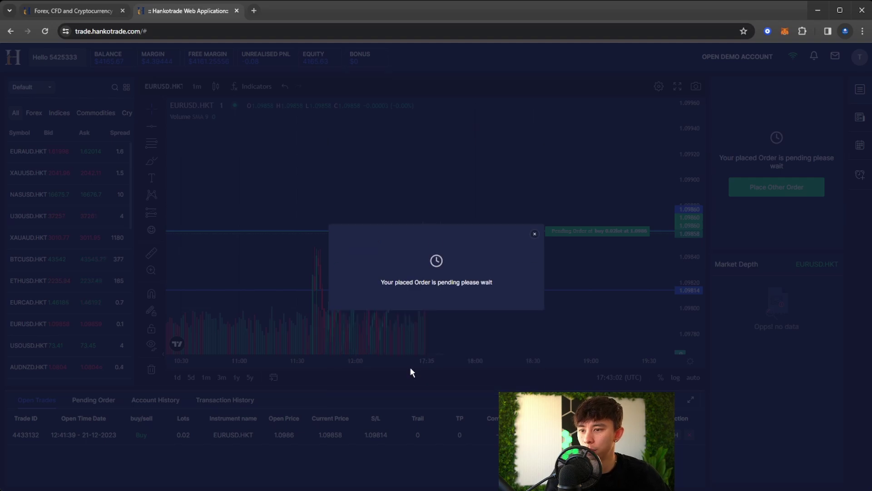
click(445, 294)
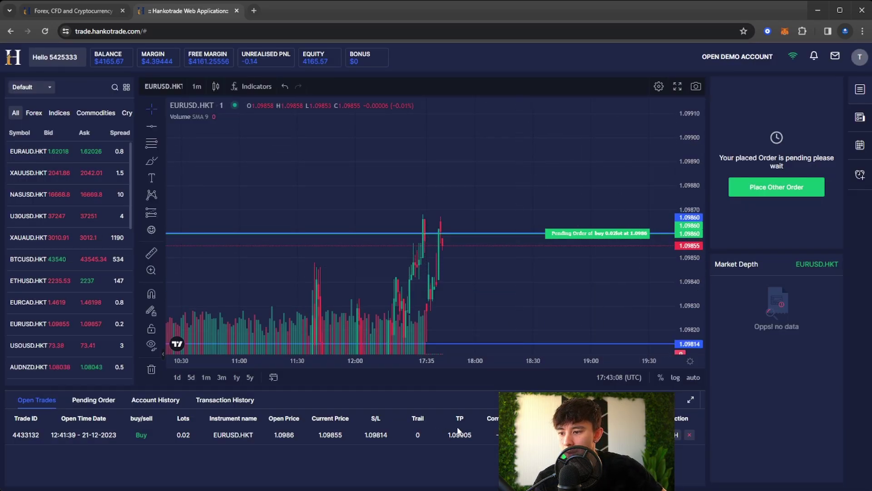
Draw a horizontal line at the 1.09905 take-profit level.
click(151, 126)
click(468, 167)
mouse_move(468, 169)
mouse_down()
mouse_move(472, 131)
mouse_move(413, 168)
mouse_move(417, 182)
mouse_up()
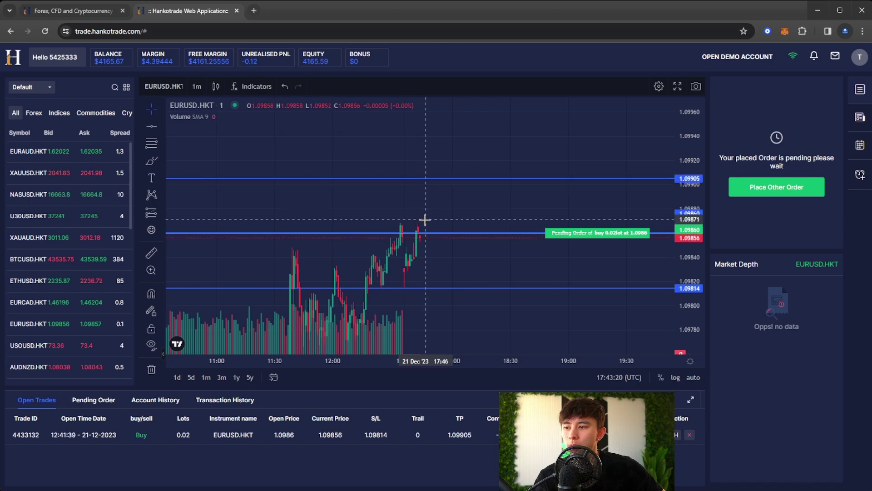
Add a Long Position box from the 1.0986 entry, target near 1.09905 and stop at 1.09814.
mouse_move(111, 176)
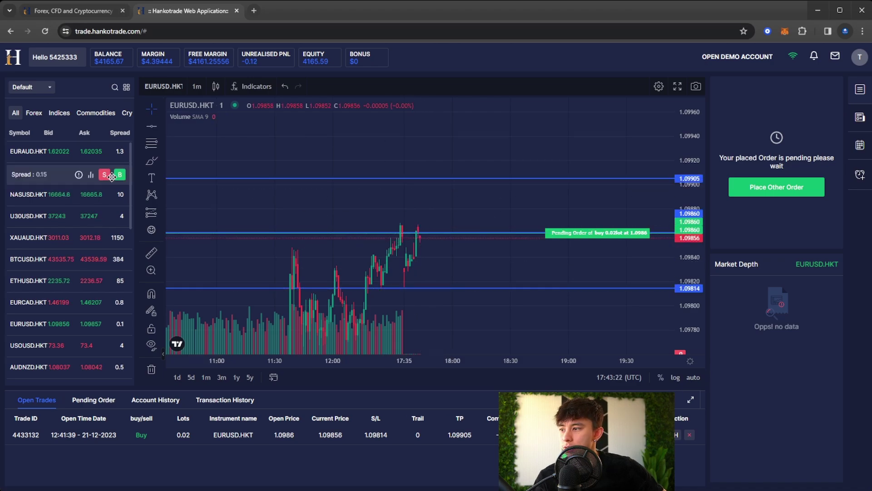
click(162, 145)
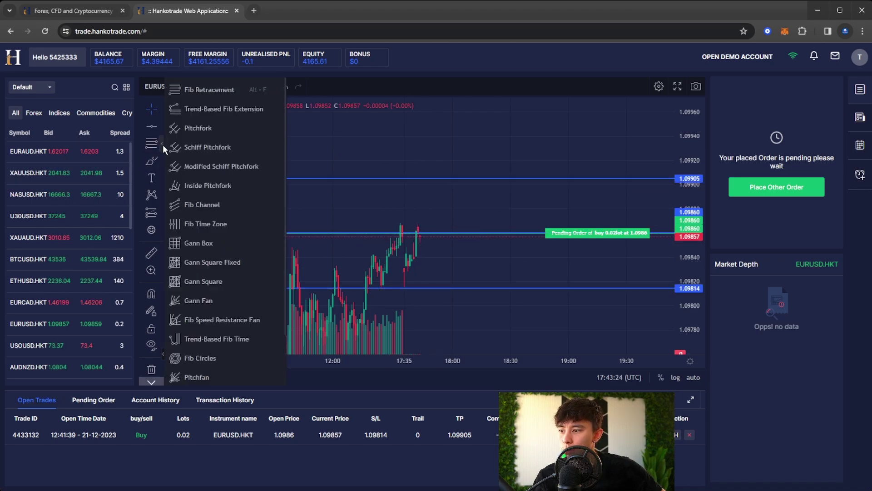
click(152, 212)
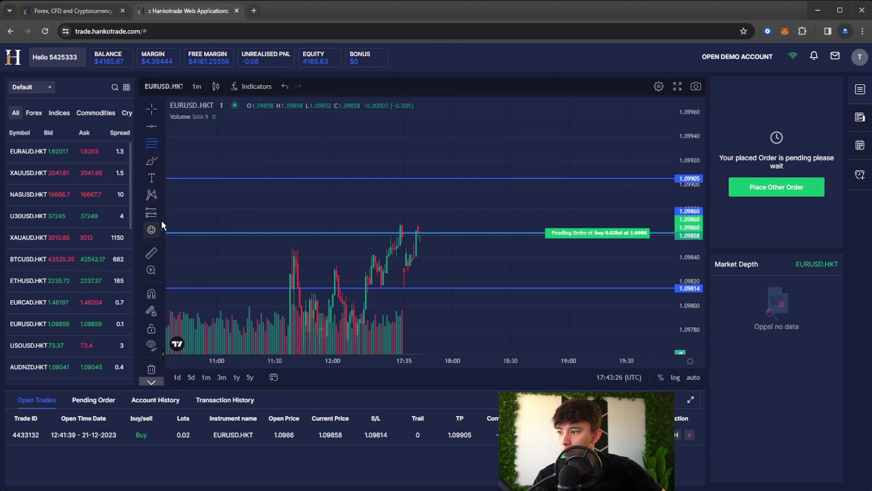
click(421, 233)
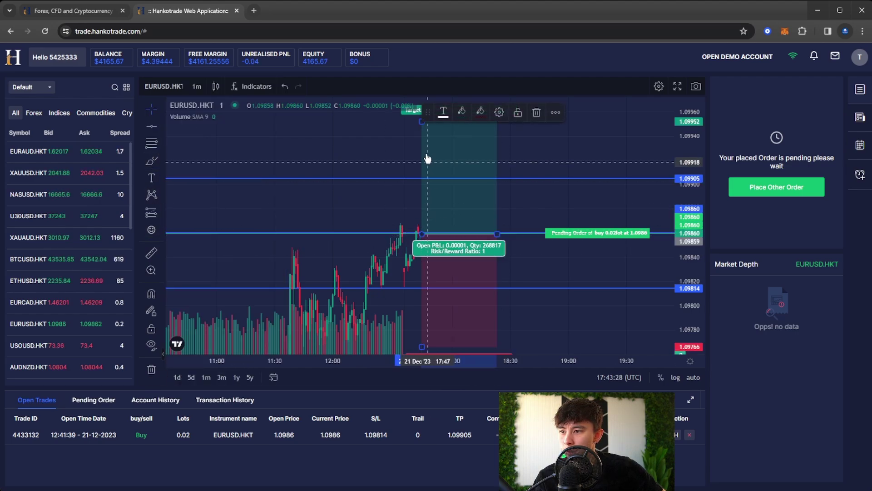
drag(398, 131, 390, 199)
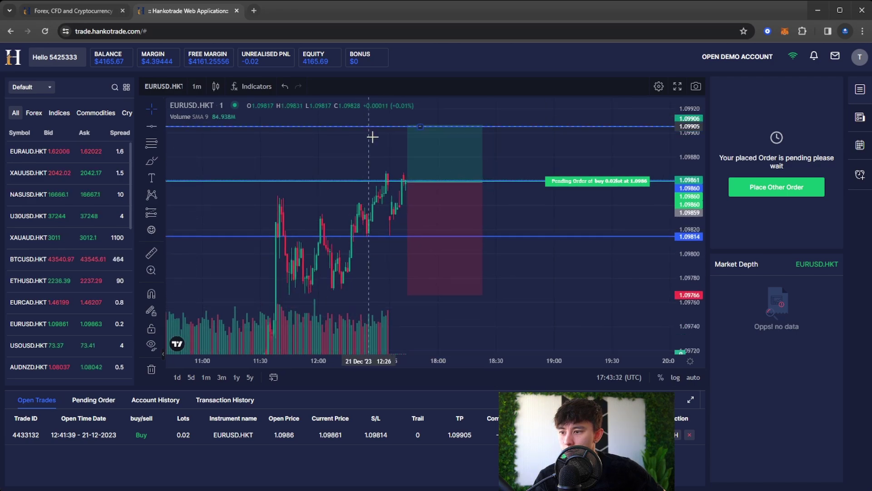
drag(405, 292, 400, 240)
scroll(480, 240, up, 3)
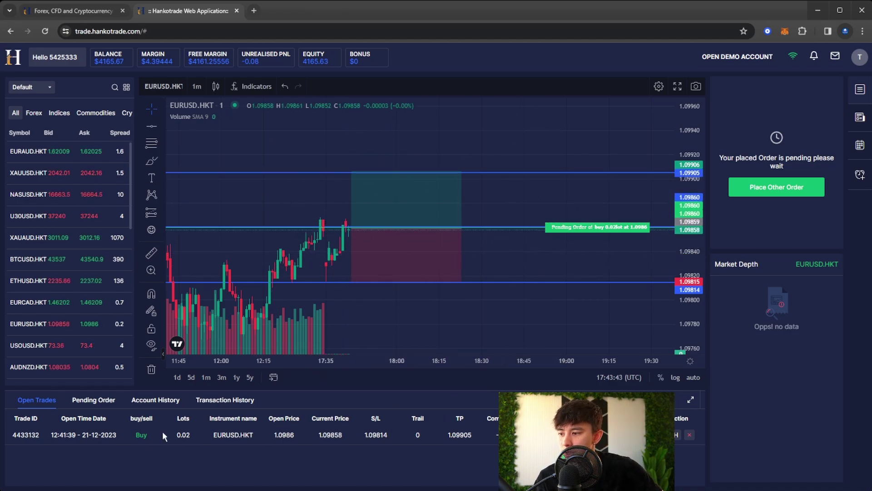
drag(21, 435, 407, 449)
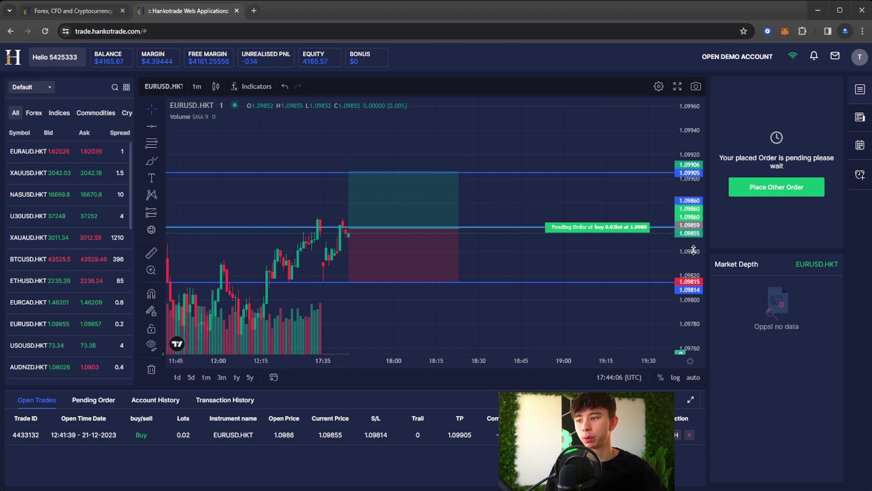
Place a second 0.02-lot EURUSD.HKT market buy order, filled at 1.09854.
click(767, 189)
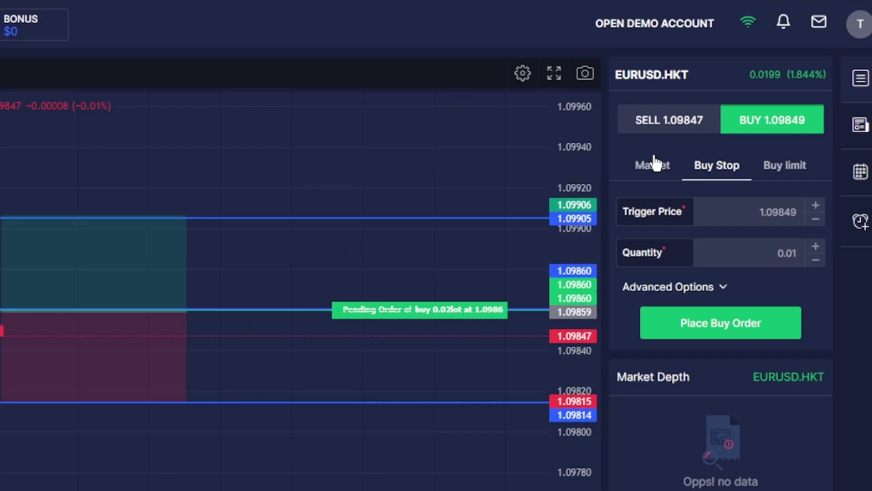
click(738, 141)
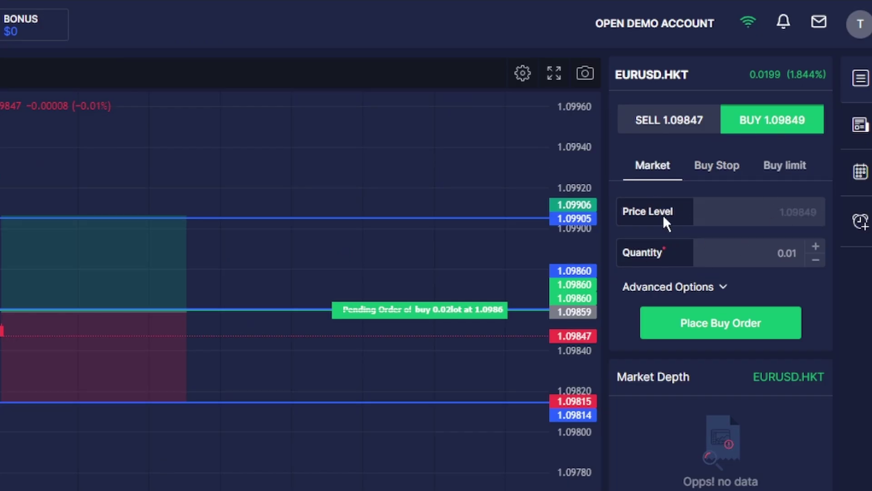
click(815, 263)
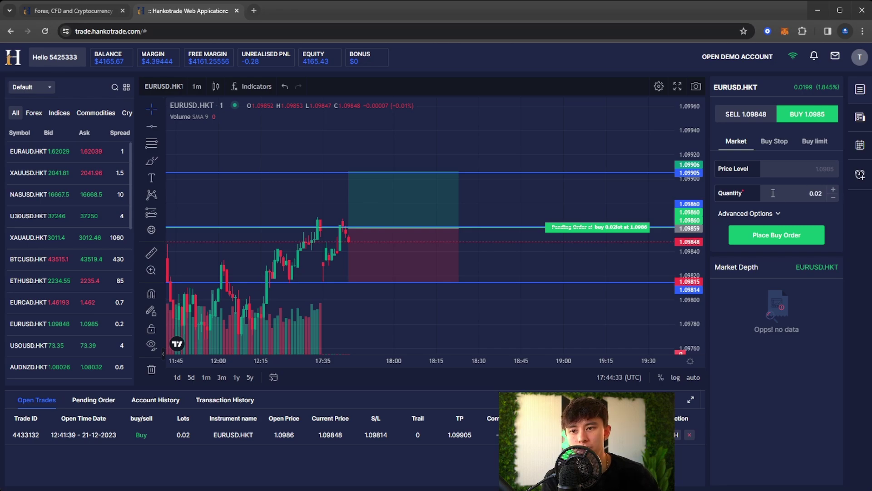
click(776, 237)
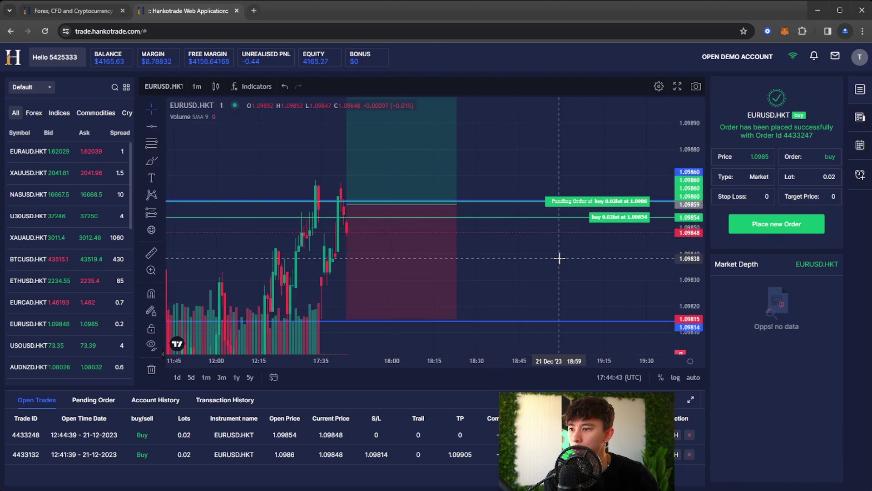
Draw a Long Position box at 1.09854, lowering its stop and raising its target to 1.09905.
drag(557, 255, 446, 257)
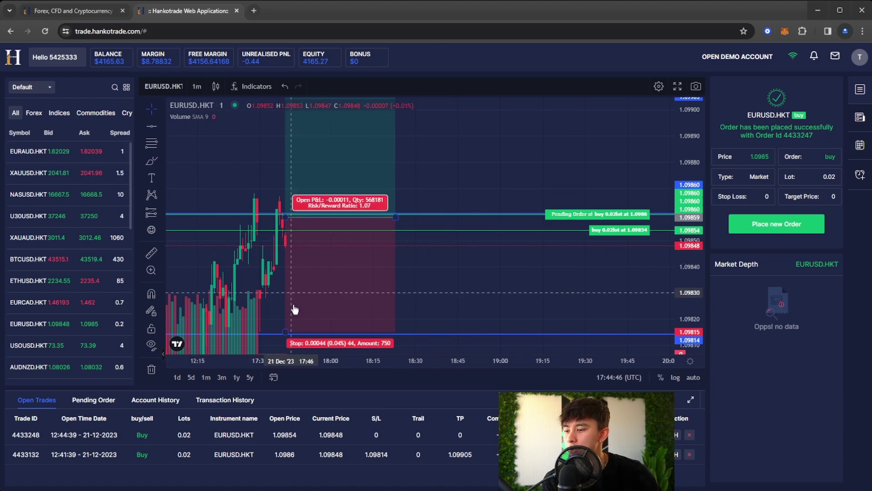
click(151, 212)
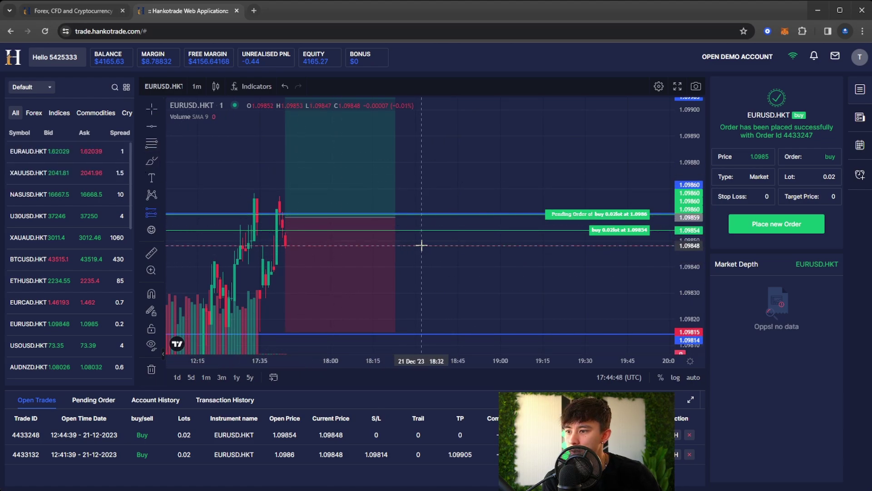
click(407, 231)
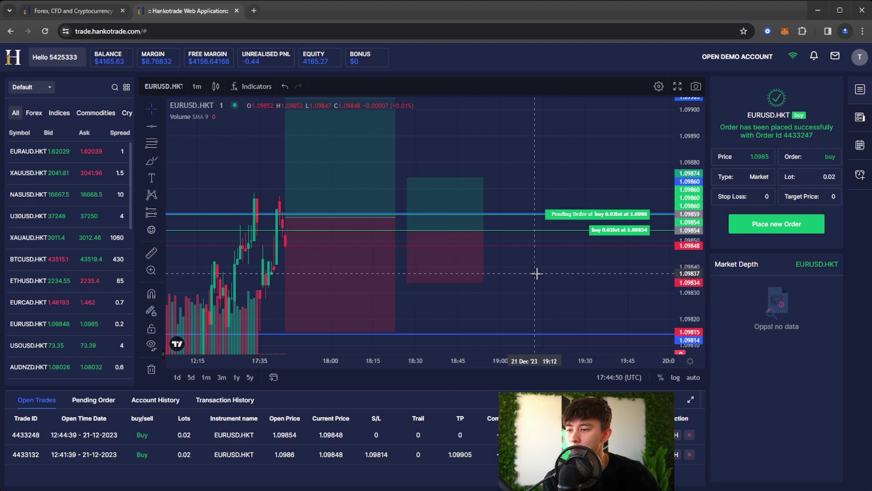
scroll(518, 261, down, 2)
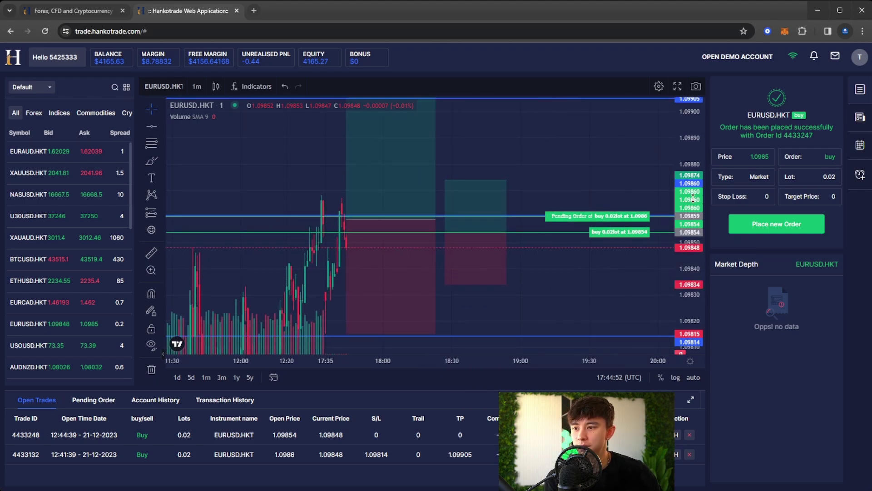
click(529, 250)
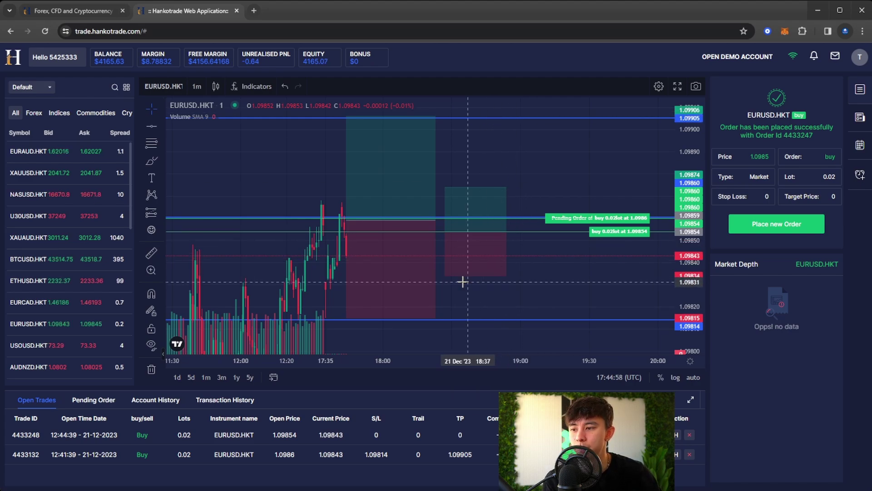
mouse_move(450, 279)
drag(447, 276, 442, 326)
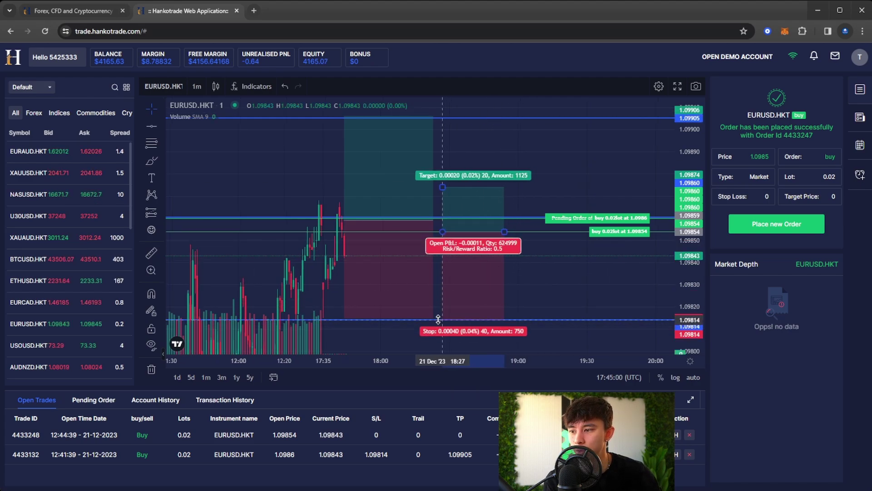
drag(445, 187, 419, 153)
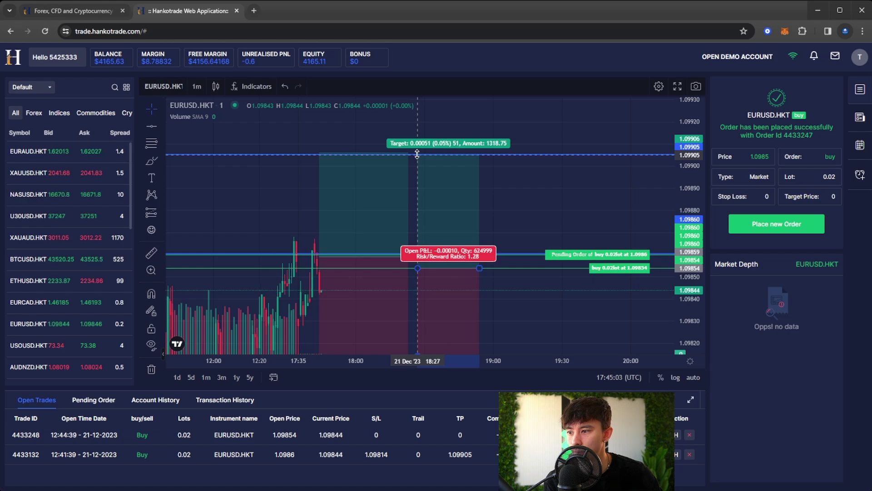
drag(587, 183, 603, 179)
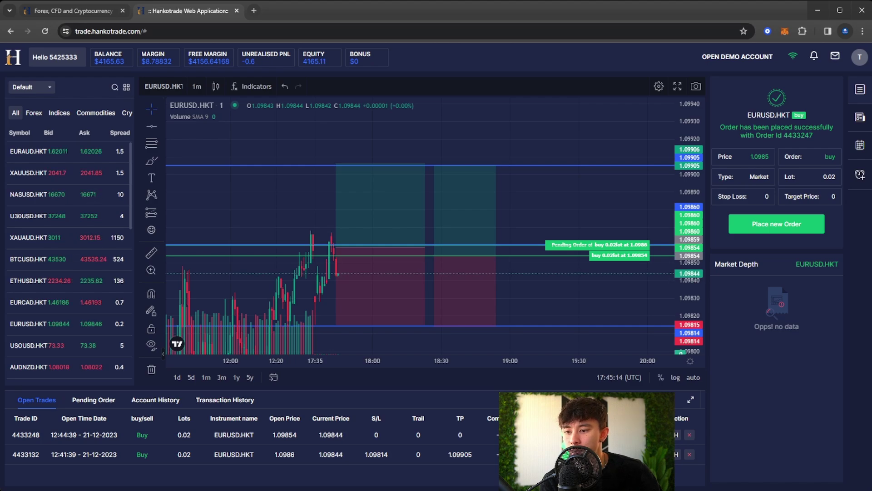
Set the second trade's stop loss to 1.09815 and its take profit to 1.09905.
click(667, 435)
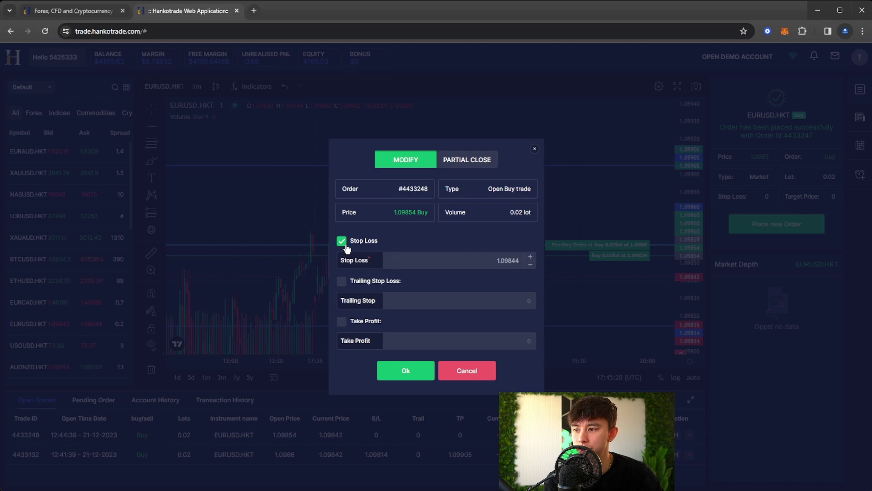
key(BackSpace)
key(BackSpace)
key(BackSpace)
key(BackSpace)
key(BackSpace)
key(BackSpace)
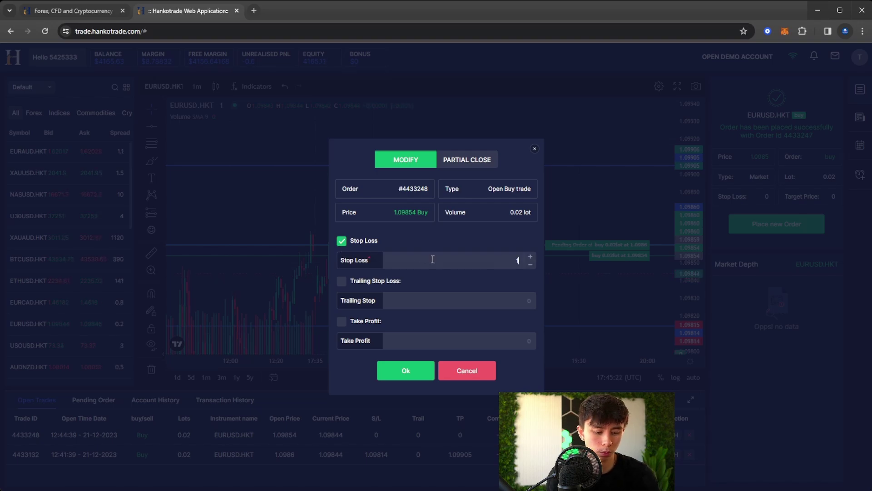
text(.09815)
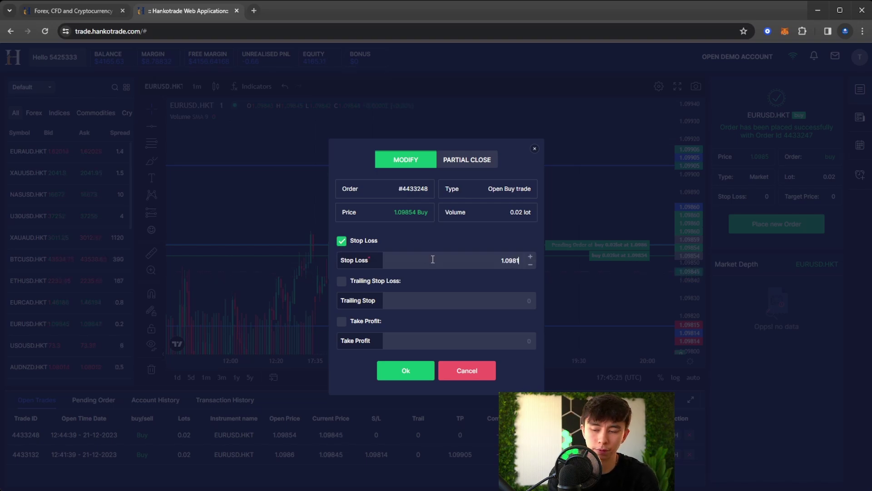
click(406, 372)
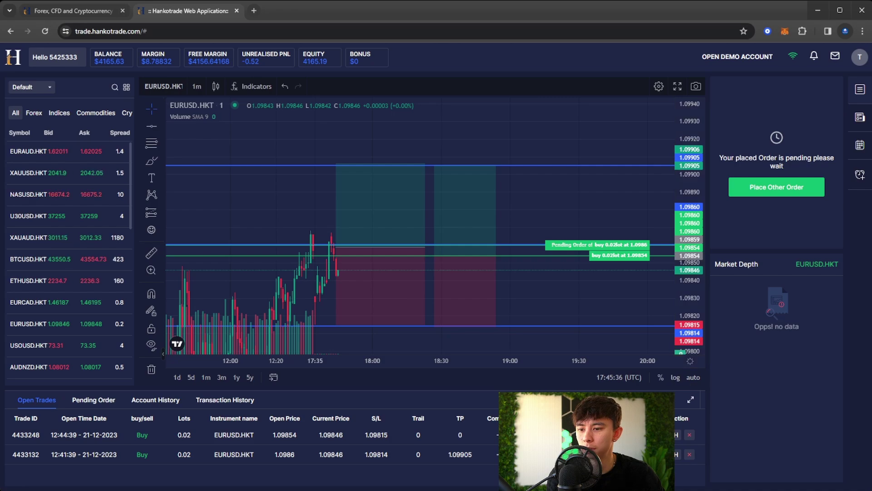
click(405, 326)
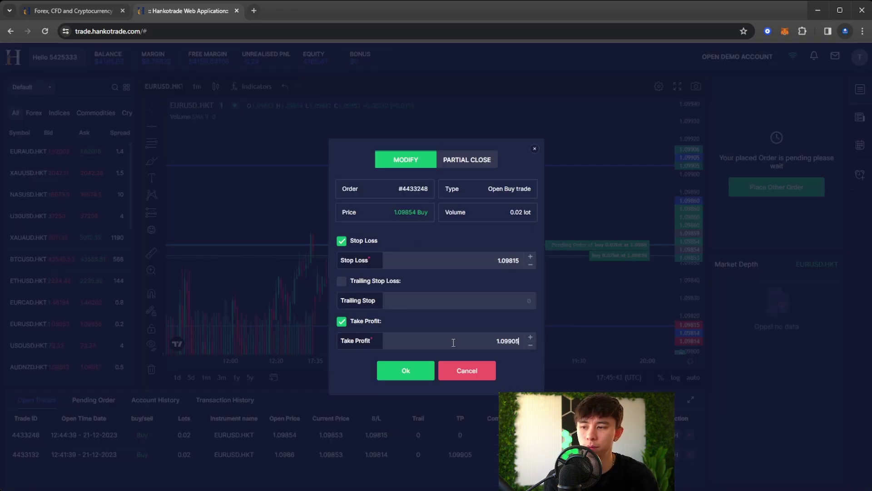
click(429, 375)
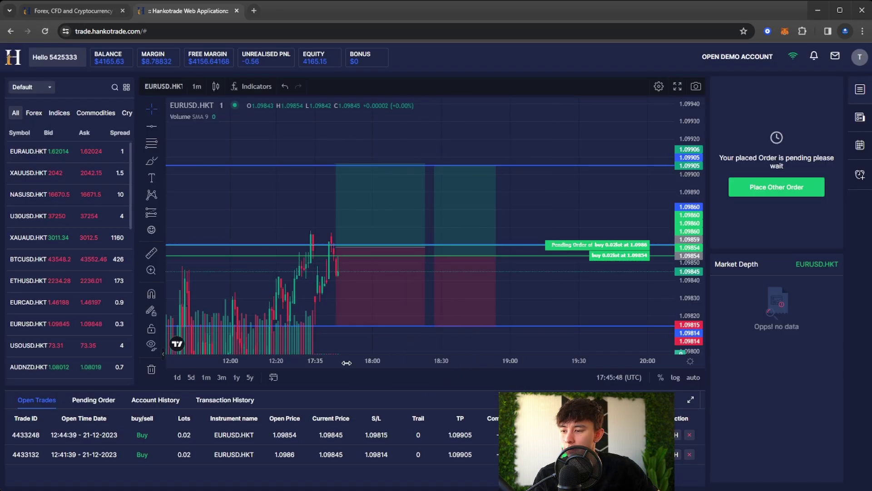
Pan the chart and bring up a new EURUSD.HKT order ticket.
drag(508, 236, 461, 298)
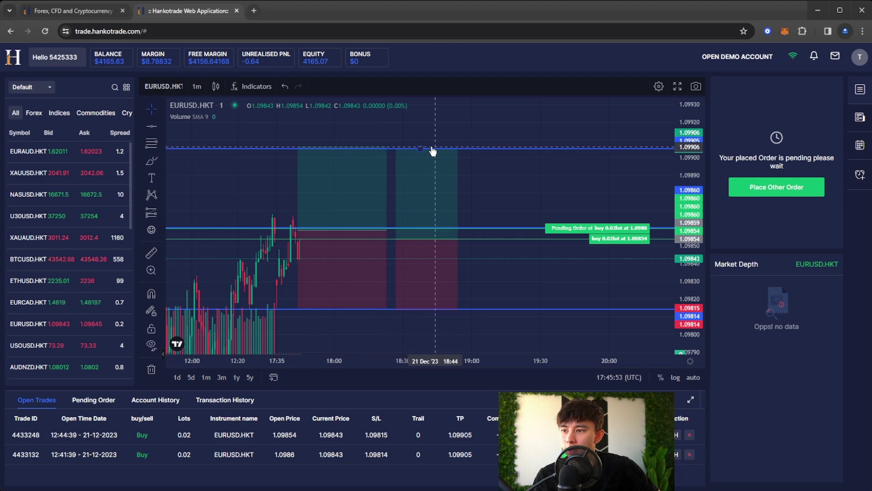
drag(498, 159, 535, 161)
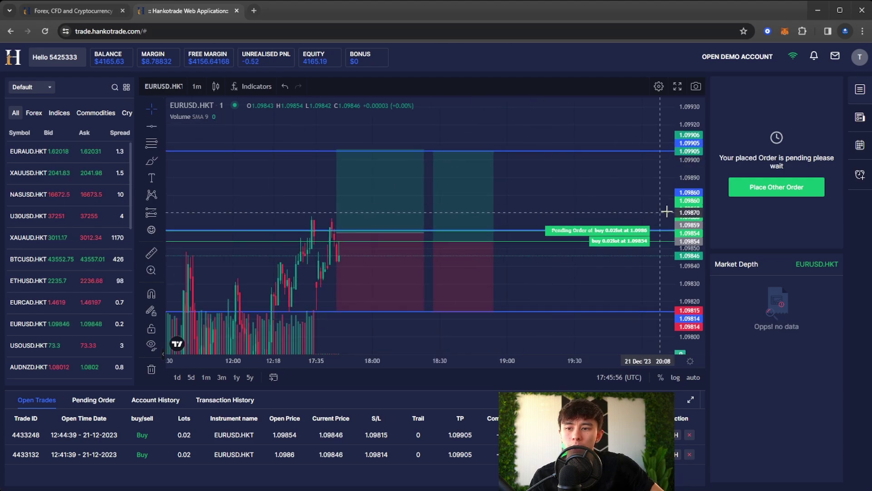
click(771, 191)
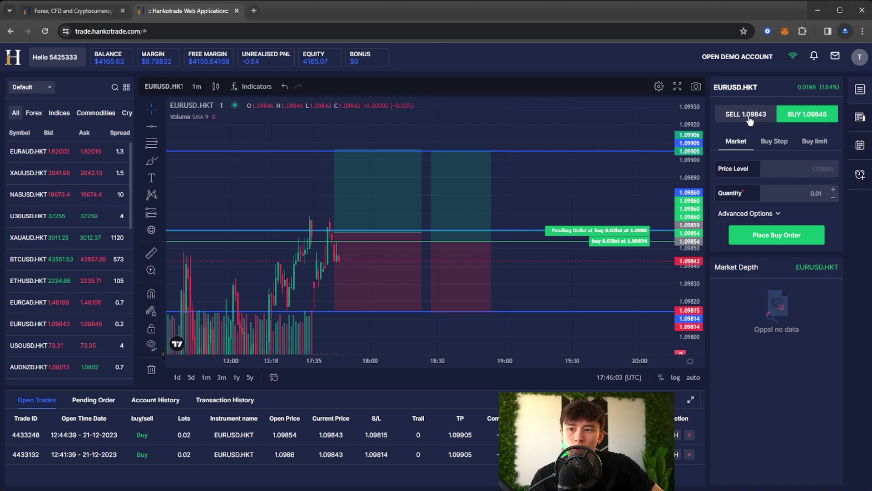
Switch the order side back to buy and choose the Buy Stop order type.
click(736, 121)
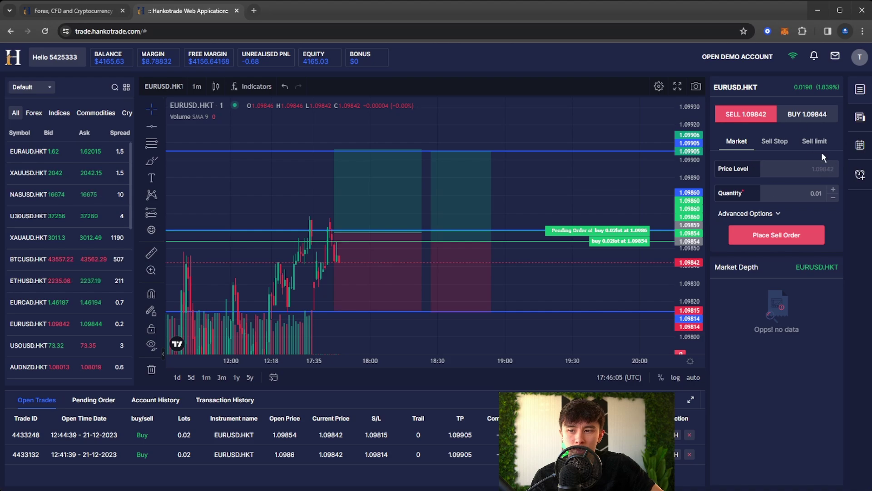
click(802, 115)
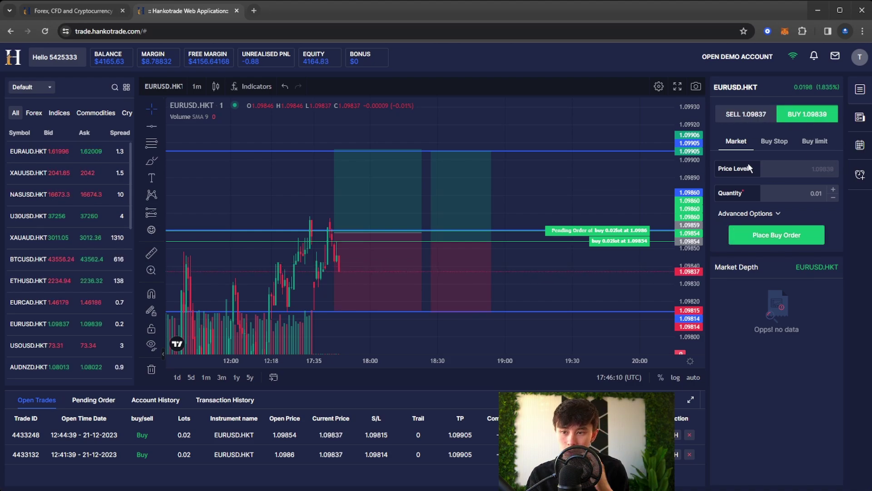
click(775, 140)
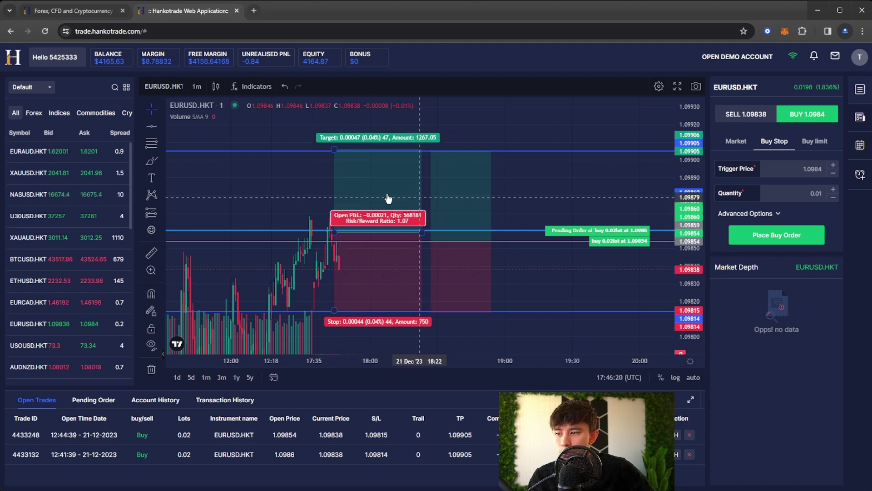
Draw a Long Position box with target at the 1.09905 line and stop near 1.09806.
drag(525, 275, 447, 266)
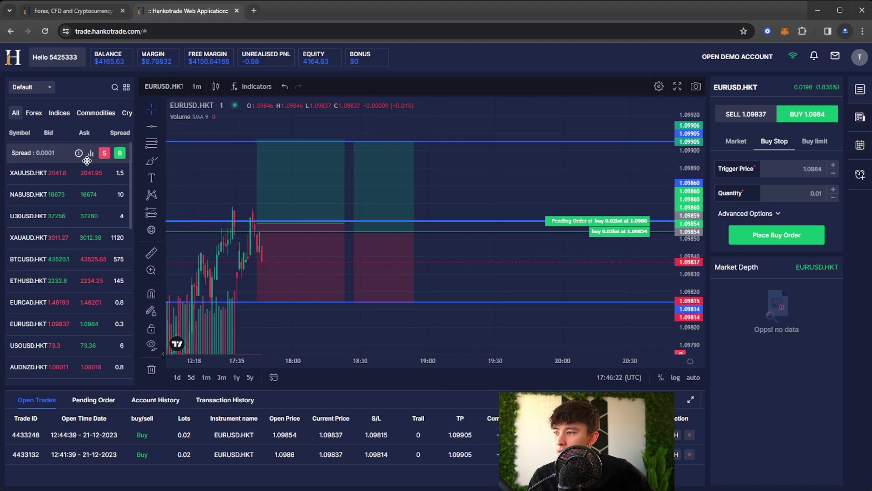
click(151, 212)
click(471, 276)
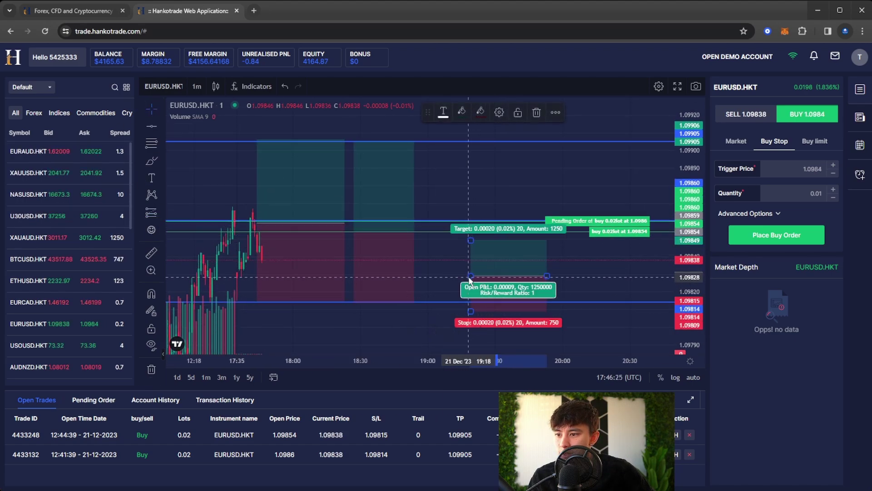
drag(471, 240, 464, 142)
drag(490, 312, 490, 318)
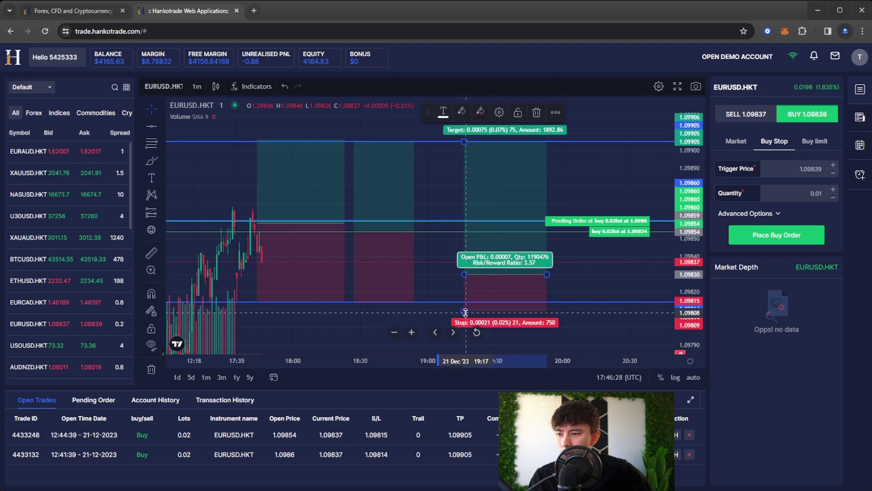
click(559, 300)
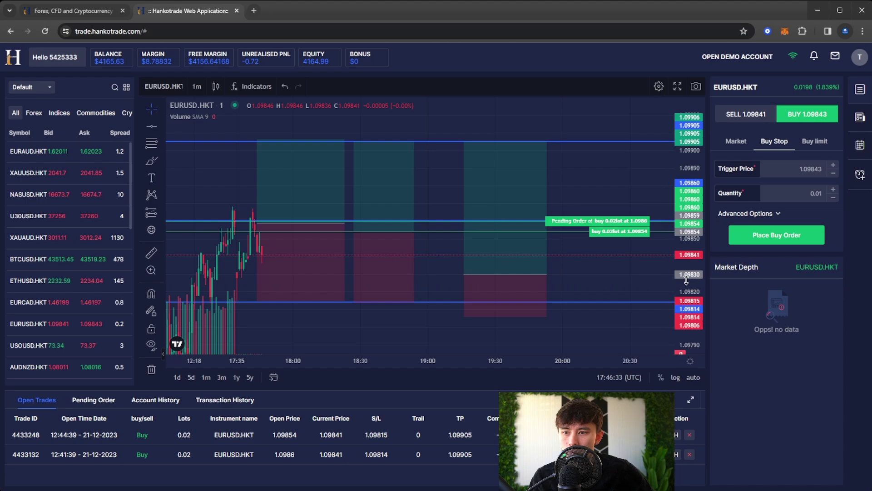
Enter a buy stop trigger and 0.02-lot quantity, then attempt placement; the low trigger is rejected.
click(817, 170)
text(1.098)
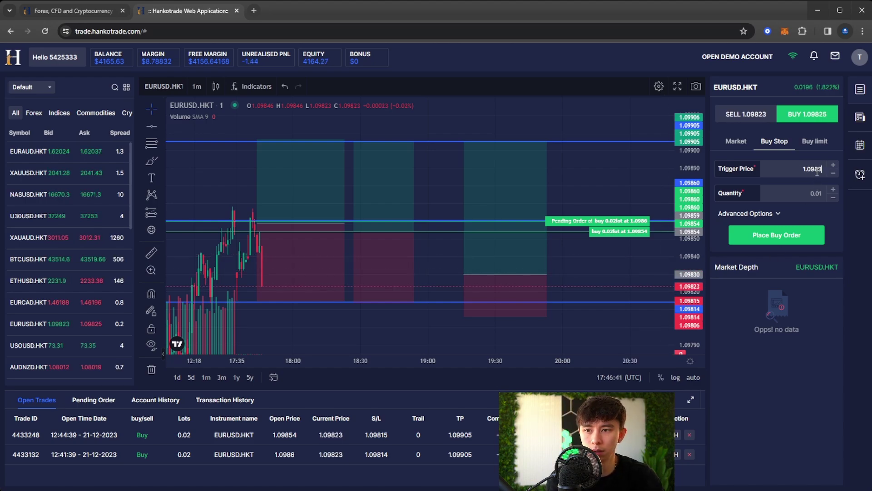
text(3)
click(833, 189)
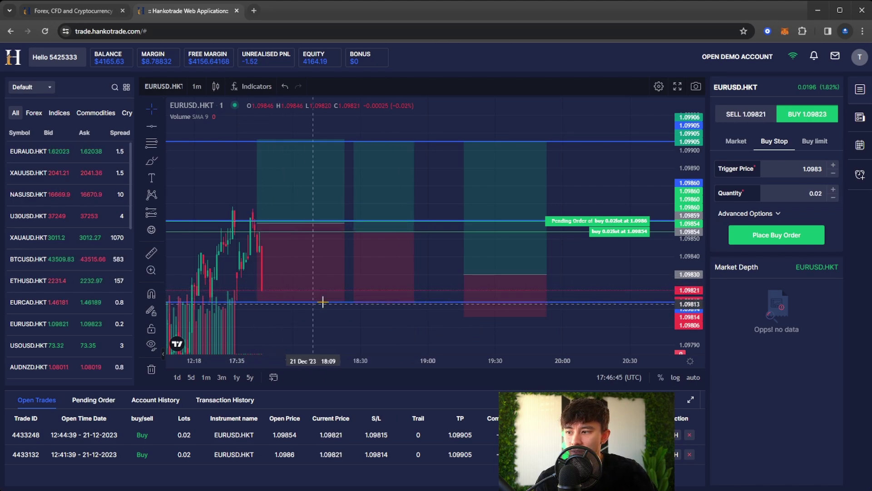
drag(390, 320, 442, 280)
click(455, 283)
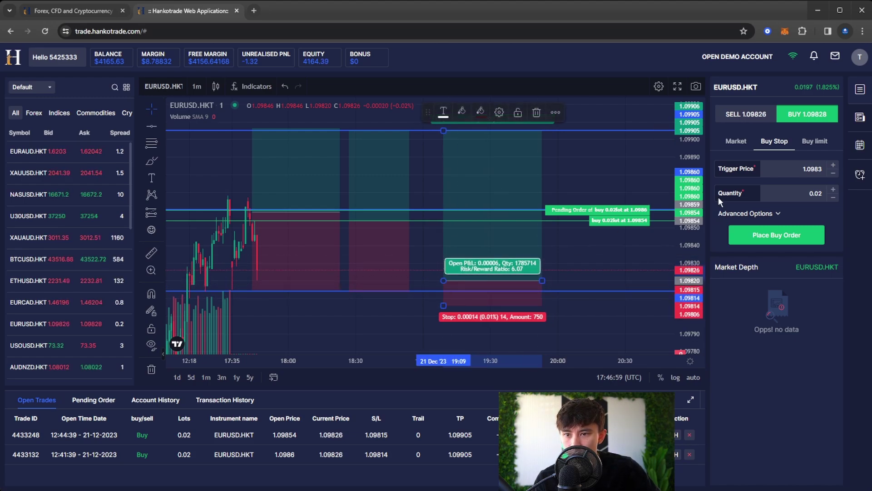
click(803, 244)
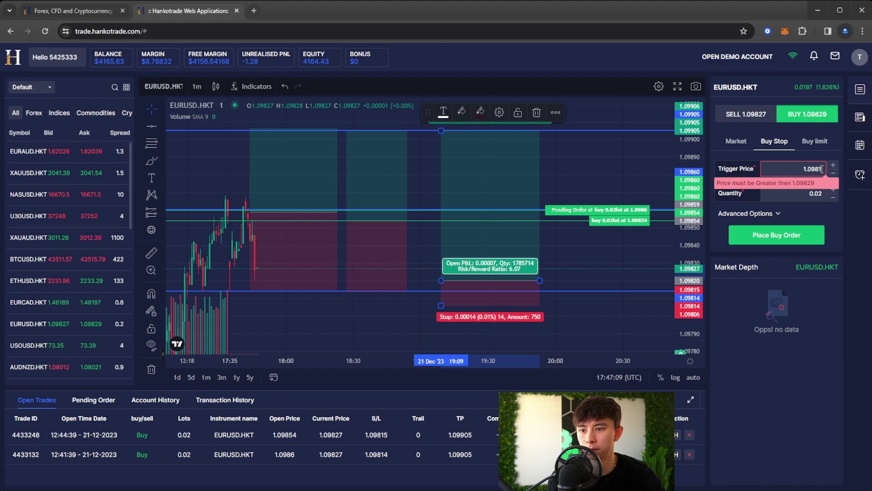
Place a pending 0.02-lot EURUSD.HKT buy limit order with a 1.0982 trigger price.
click(815, 141)
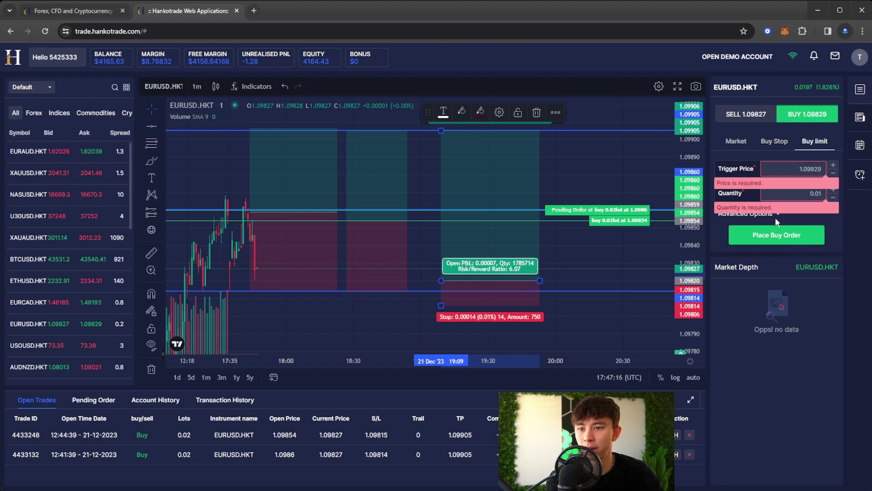
click(820, 169)
text(1.093)
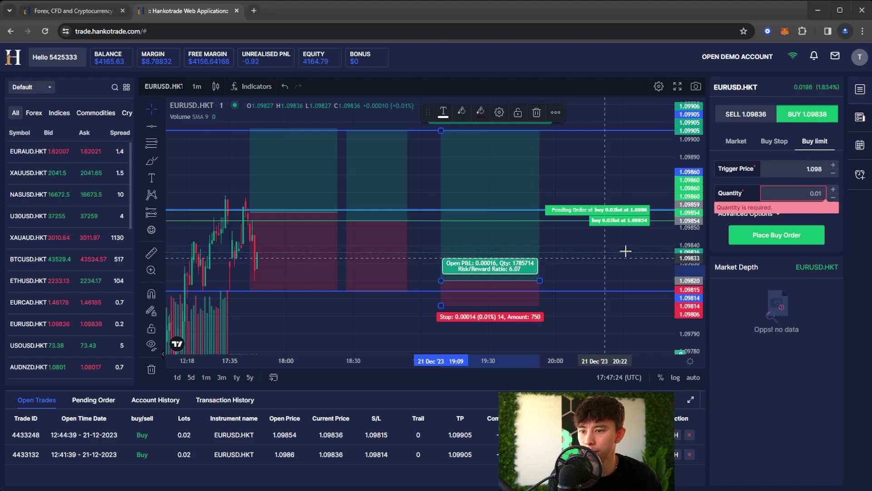
click(833, 190)
click(776, 235)
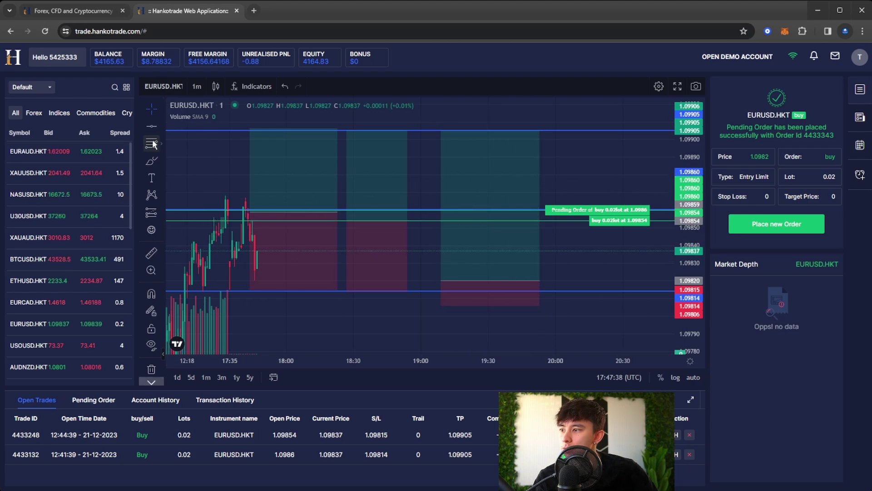
Sketch freehand Brush strokes across the EURUSD.HKT chart, then undo them with Ctrl+Z.
click(151, 161)
mouse_move(263, 252)
mouse_down()
mouse_move(354, 248)
mouse_move(432, 276)
mouse_up()
mouse_move(445, 280)
mouse_down()
mouse_move(432, 274)
mouse_move(481, 285)
mouse_move(544, 278)
mouse_move(442, 275)
mouse_up()
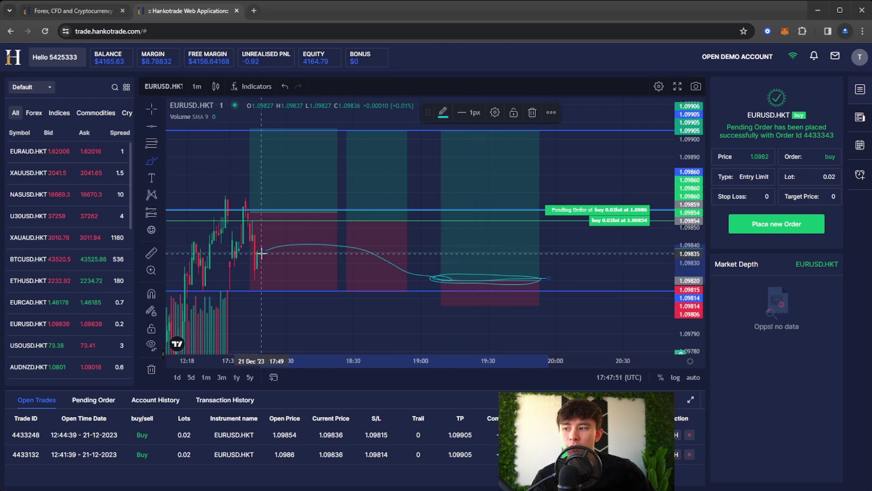
mouse_move(270, 260)
mouse_down()
mouse_move(448, 272)
mouse_move(493, 263)
mouse_move(477, 271)
mouse_move(508, 276)
mouse_up()
key(ctrl+z)
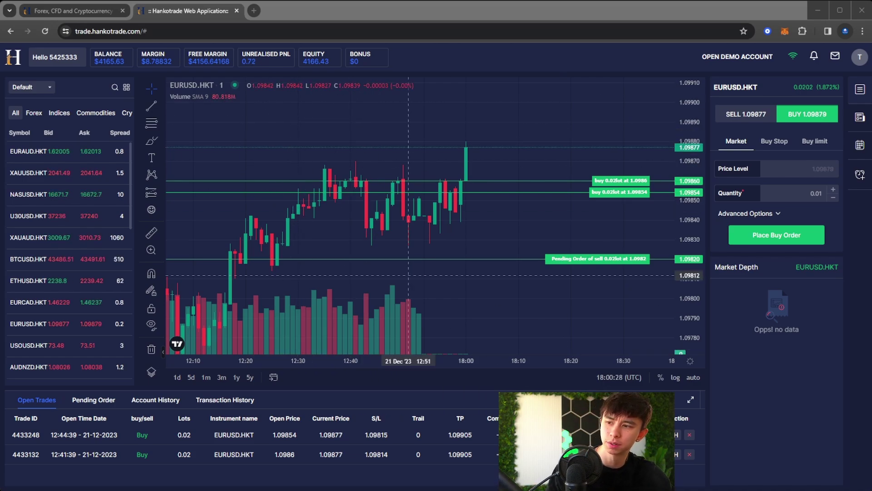
Close the EURUSD.HKT trade opened at 1.09854, then check the Pending Order and Account History tabs.
click(784, 422)
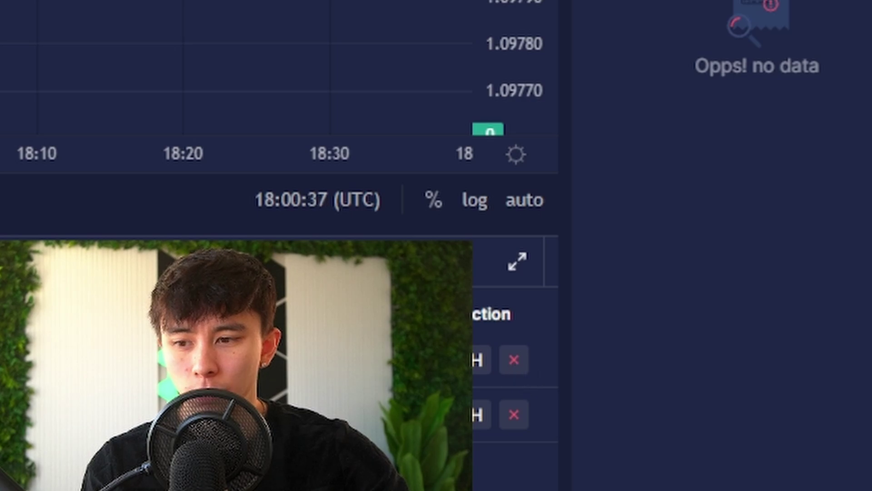
click(514, 361)
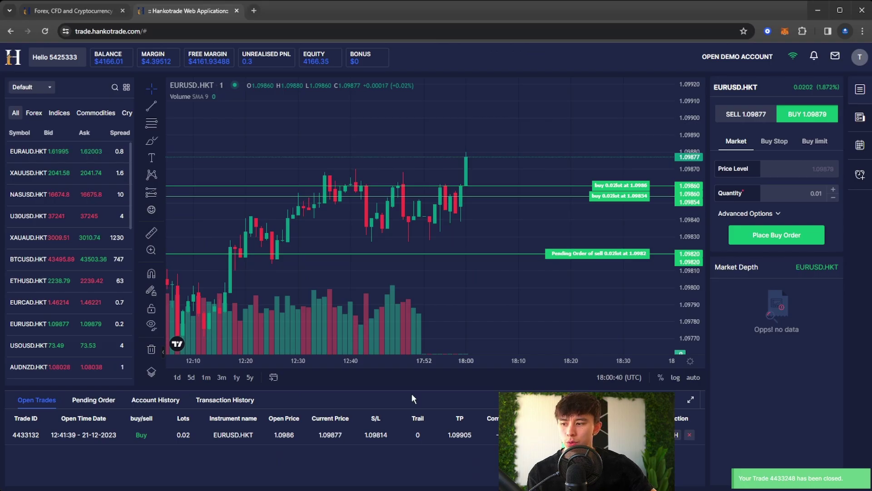
click(90, 401)
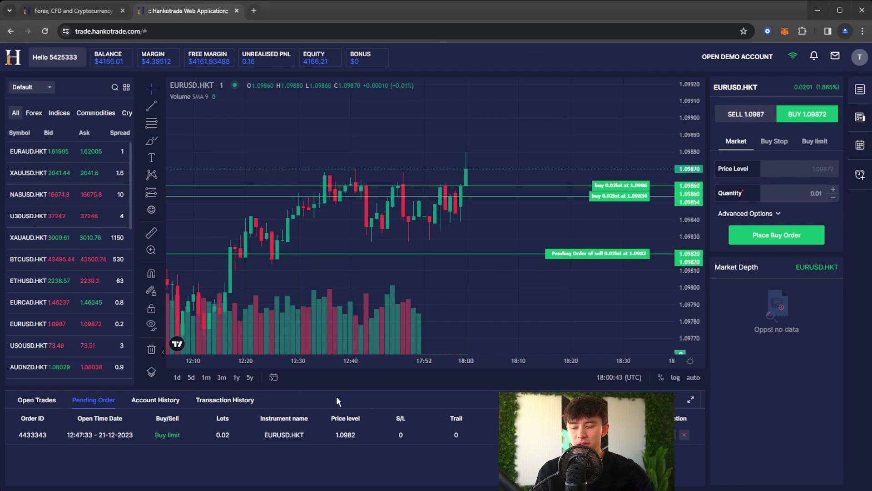
click(149, 403)
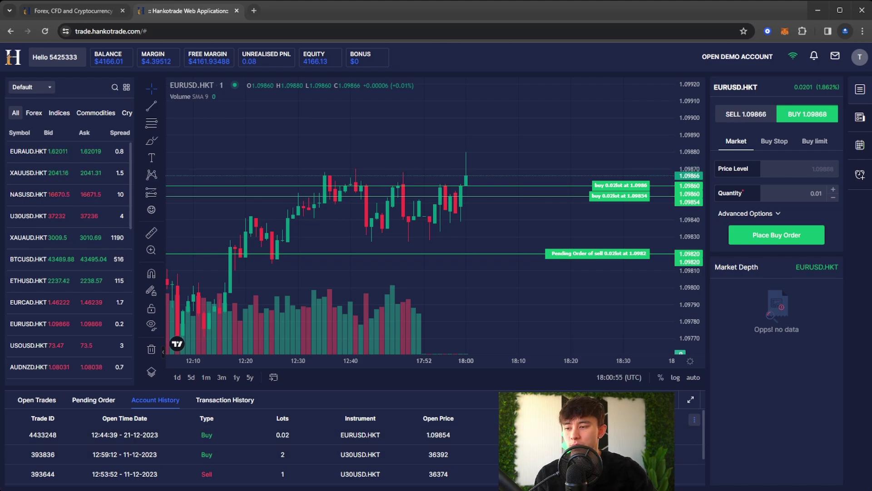
Confirm the closed trade in Account History, then close the remaining EURUSD.HKT buy from Open Trades.
click(93, 400)
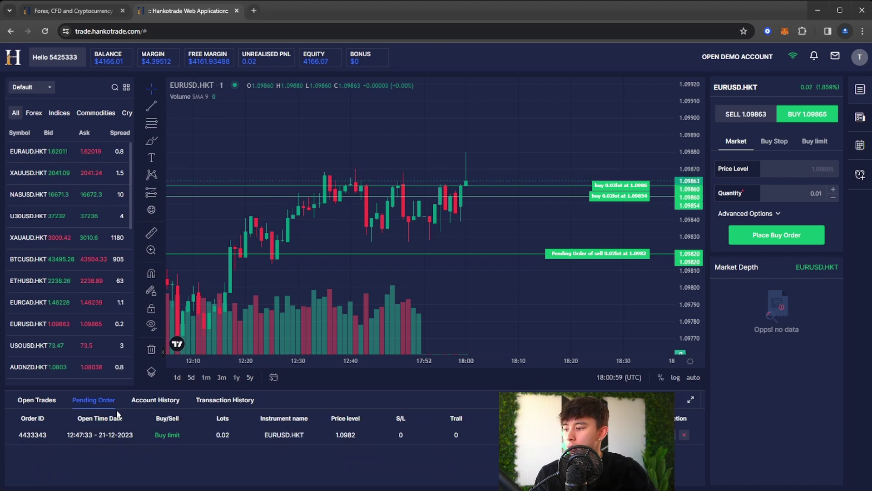
click(155, 400)
click(50, 400)
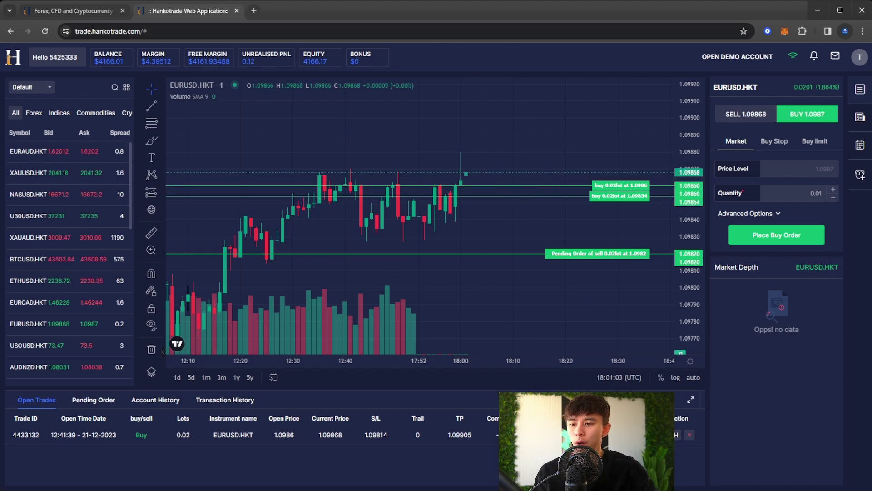
click(689, 437)
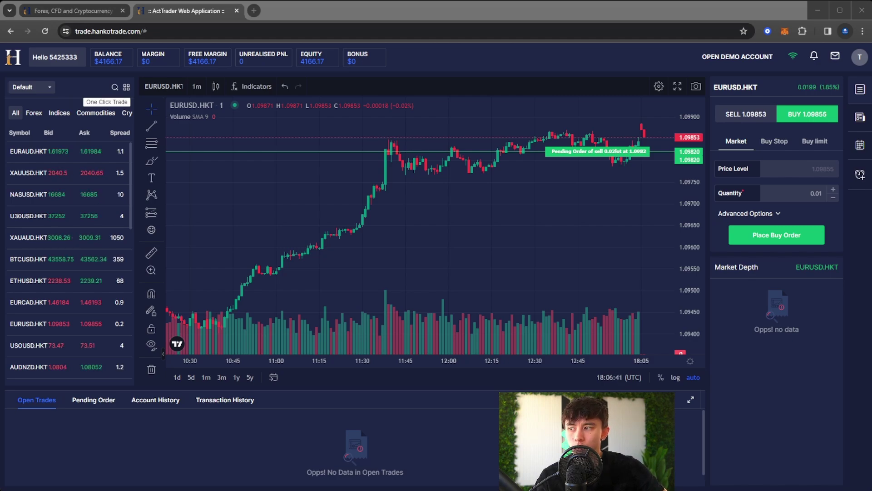
Switch the watchlist to One Click Trade cards and scroll down to the EURUSD.HKT card.
click(127, 87)
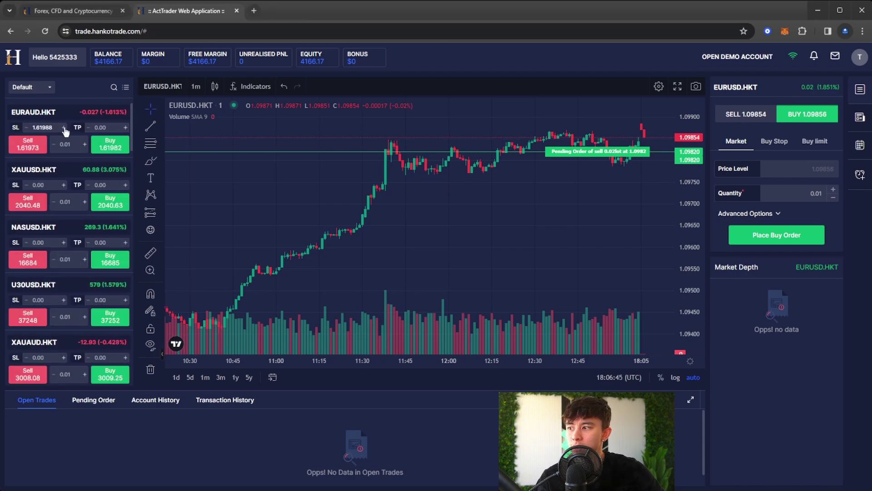
click(126, 128)
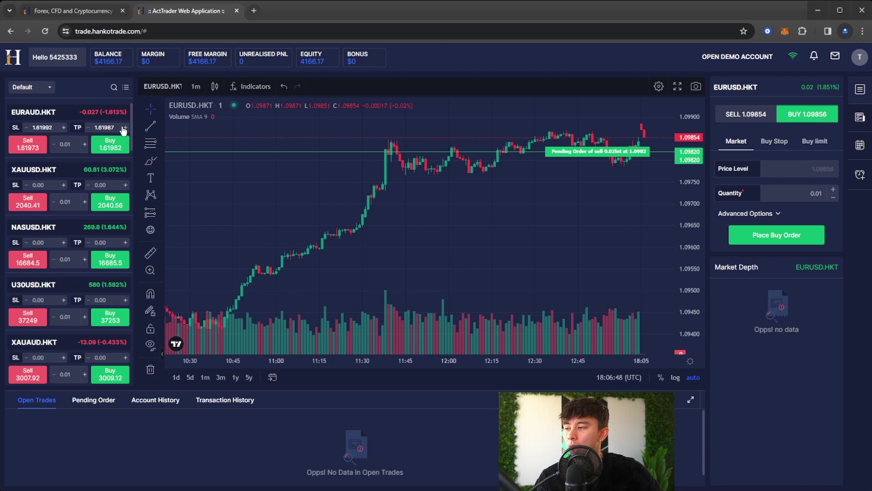
click(85, 145)
click(85, 144)
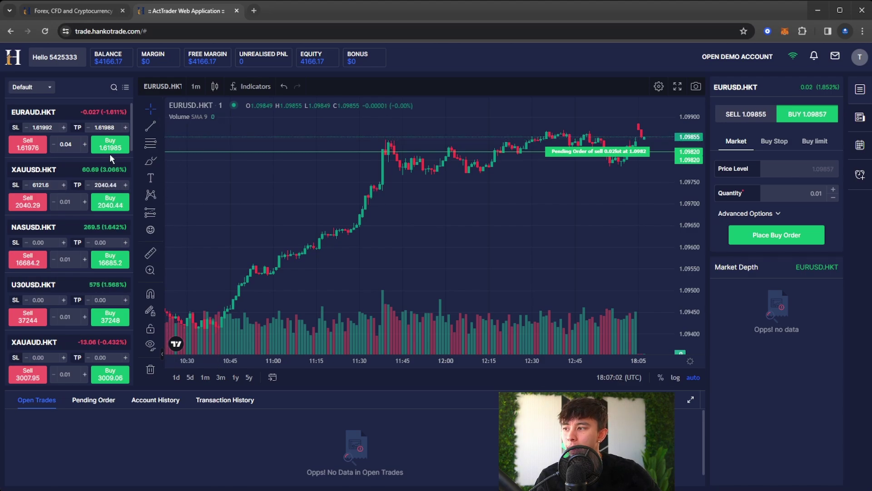
click(126, 88)
scroll(455, 271, up, 3)
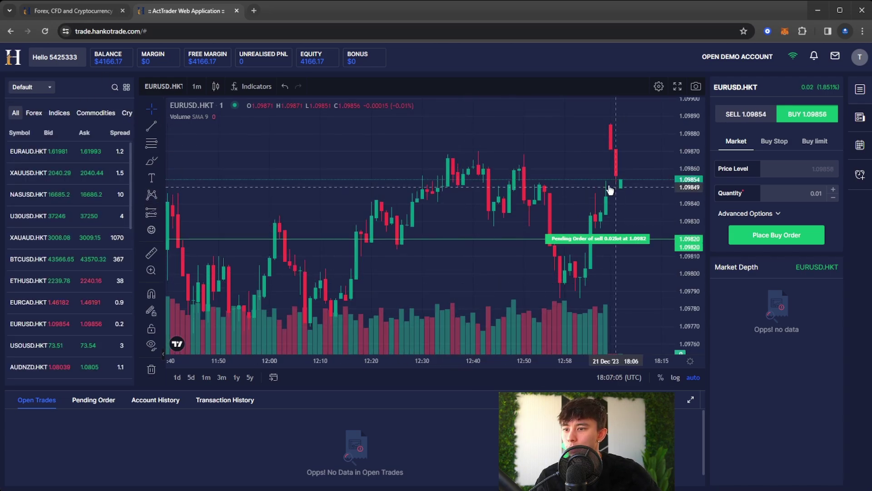
scroll(36, 255, down, 2)
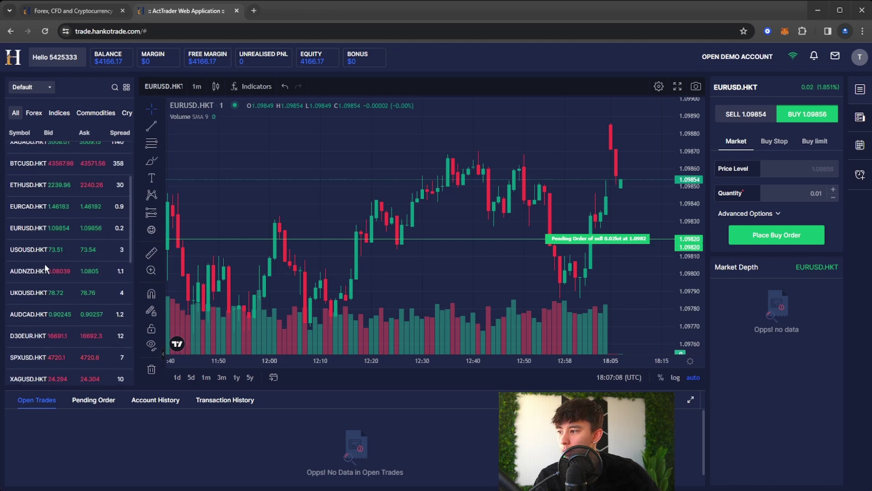
click(126, 87)
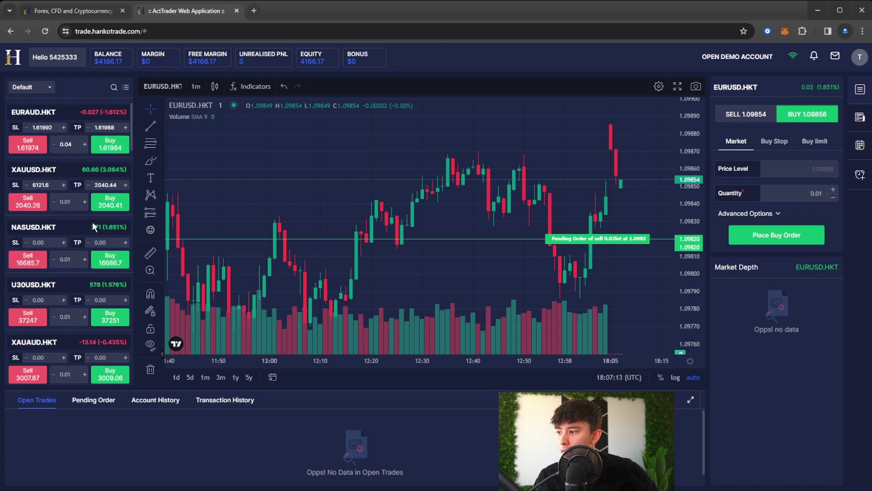
scroll(90, 224, down, 3)
scroll(87, 232, down, 3)
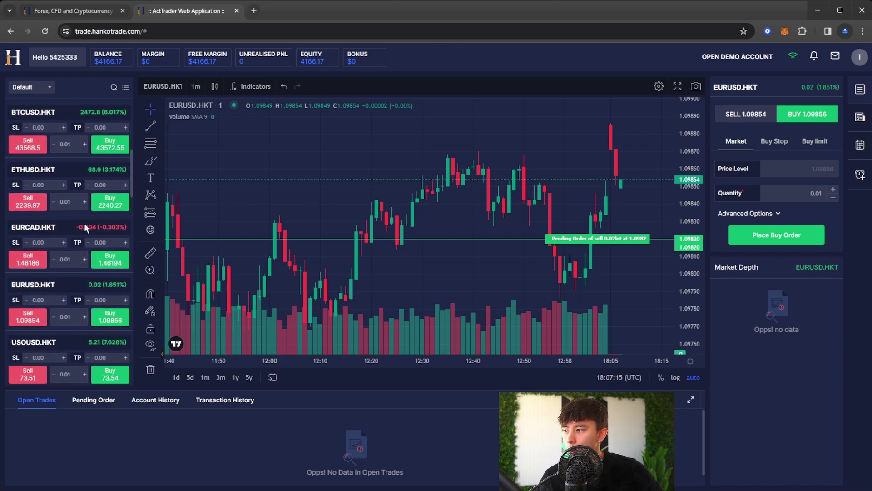
scroll(88, 227, down, 2)
Buy 0.04 lots of EURUSD.HKT with the stop loss set at 1.09815.
click(85, 221)
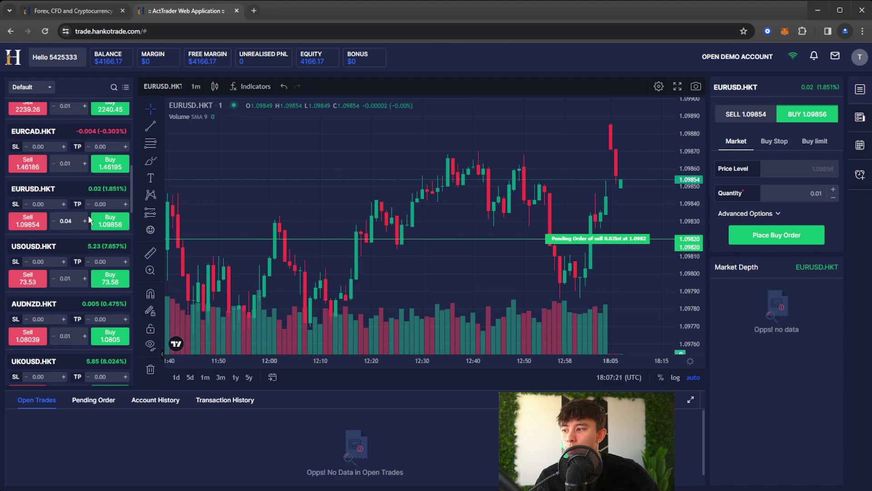
click(63, 205)
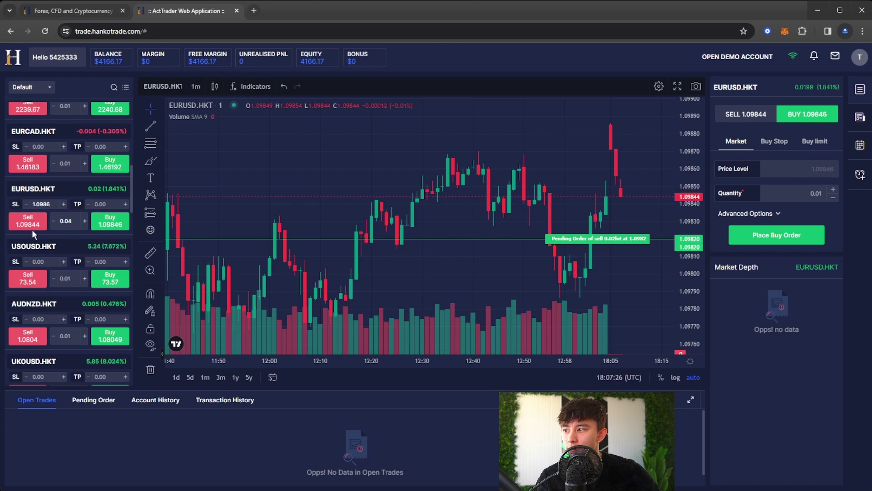
click(110, 225)
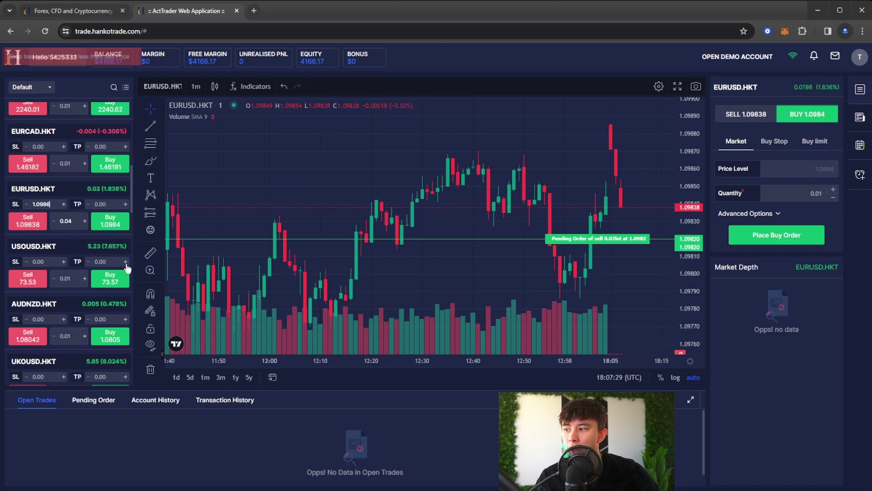
click(28, 204)
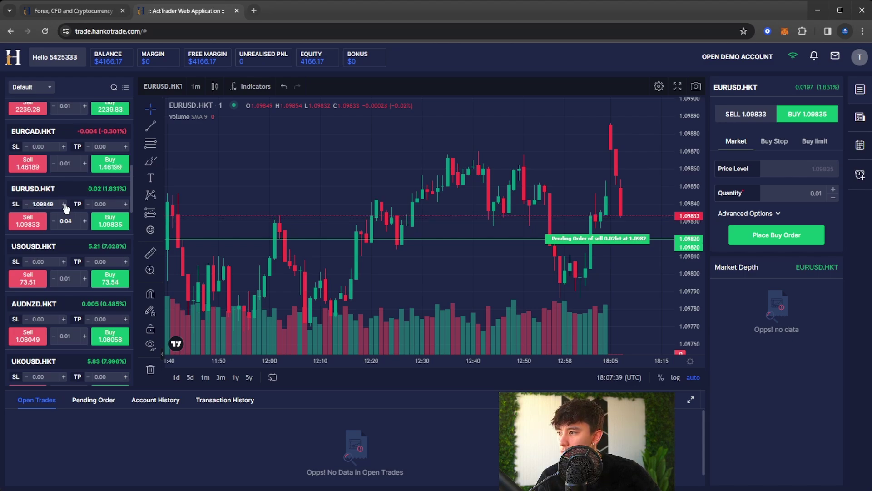
click(26, 205)
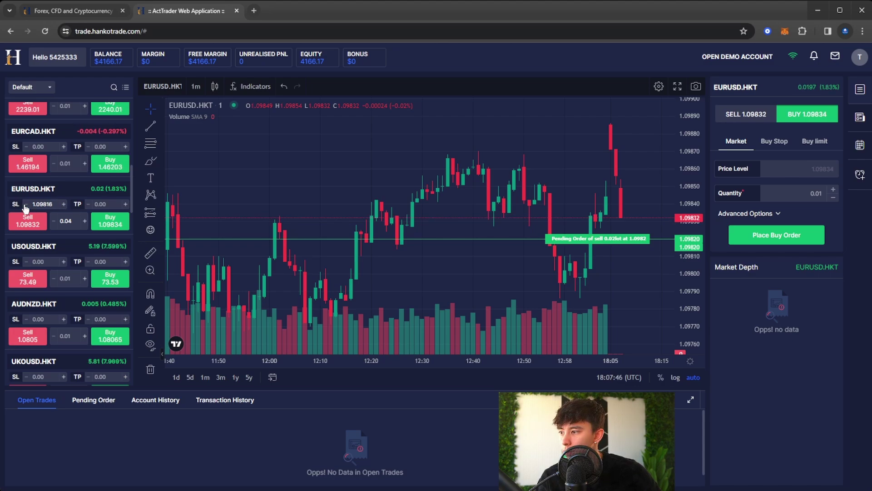
click(109, 223)
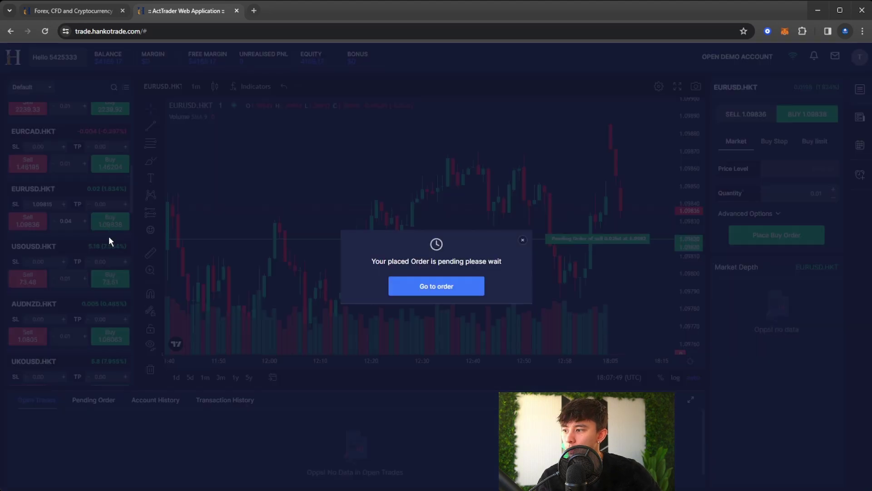
Dismiss the order success confirmation and scroll the Open Trades list to the 0.04-lot buy.
click(523, 237)
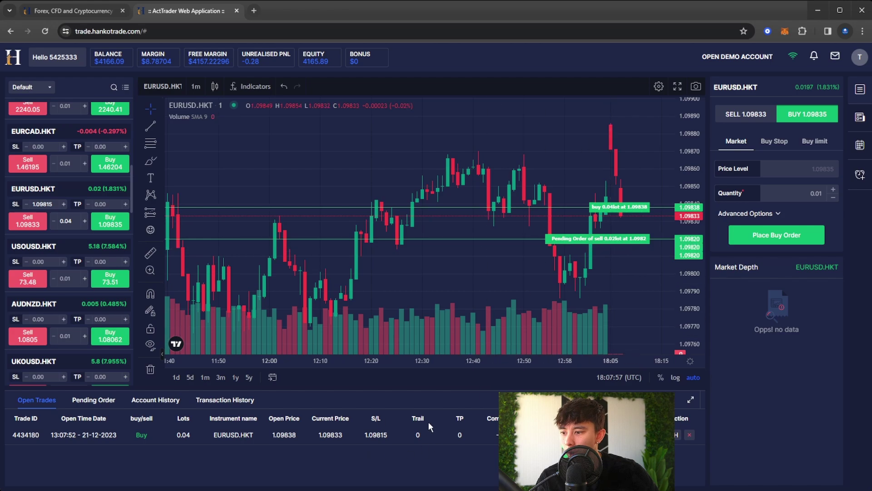
mouse_move(454, 327)
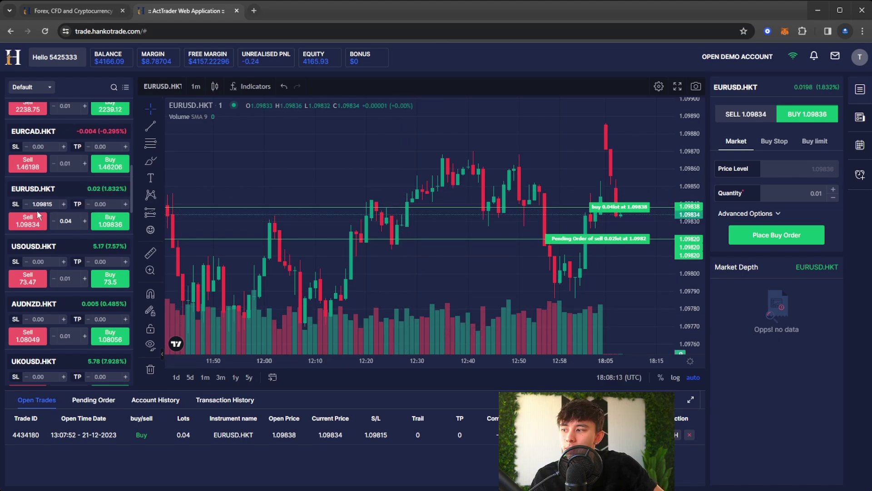
scroll(55, 242, down, 6)
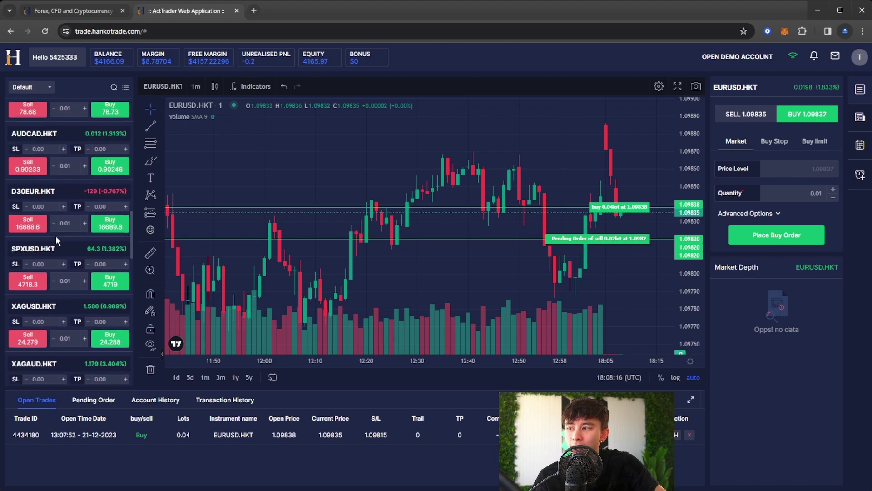
scroll(56, 237, down, 12)
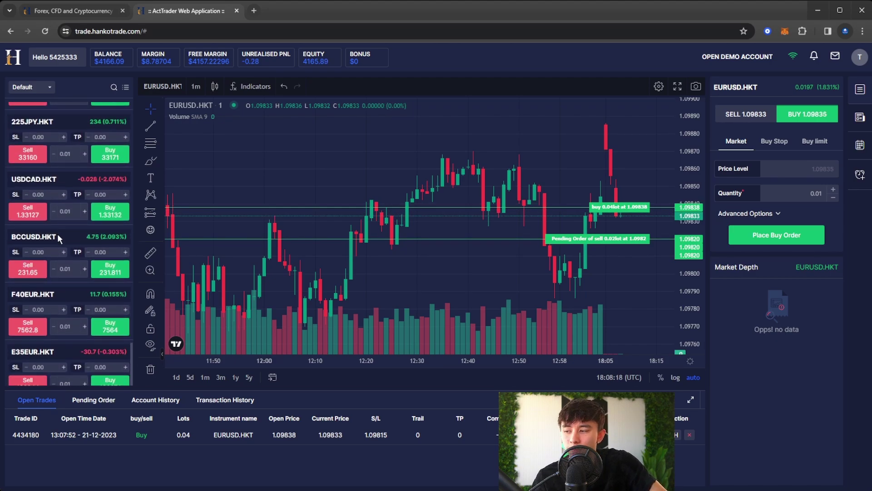
scroll(59, 236, up, 15)
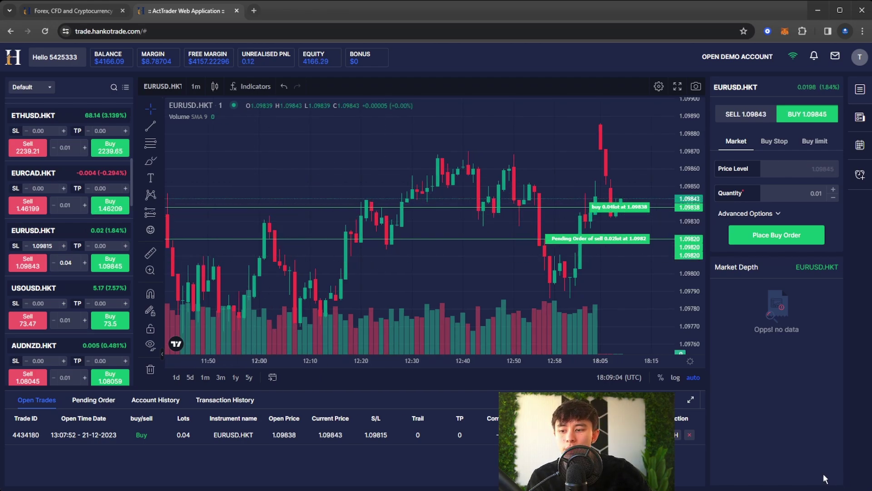
Close the 0.04-lot EURUSD.HKT buy, review Account History, and cancel the leftover pending order.
click(690, 435)
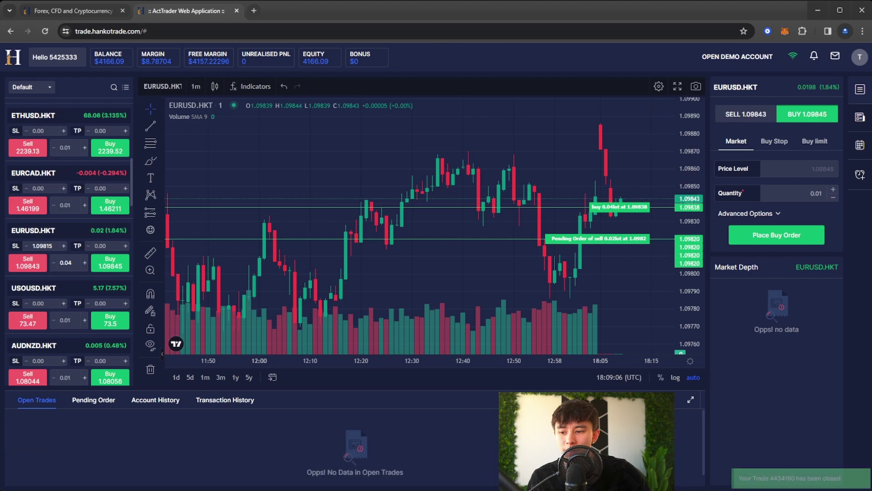
click(94, 401)
click(133, 402)
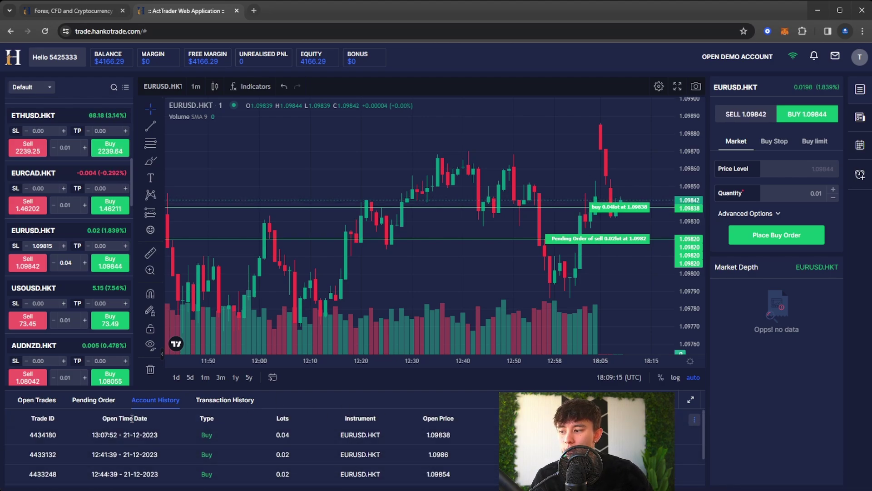
click(94, 400)
click(686, 438)
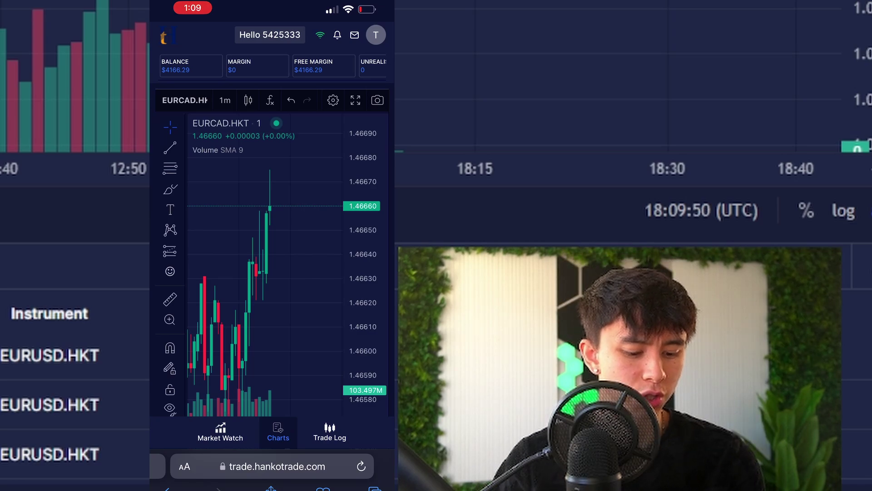
Go through Market Watch, Charts and Trade Log to confirm no trades are open, ending on Market Watch.
click(220, 432)
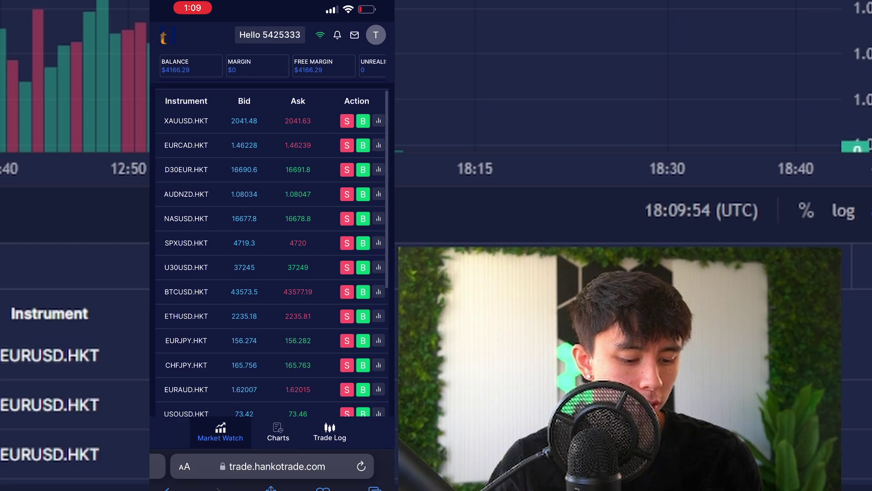
click(278, 432)
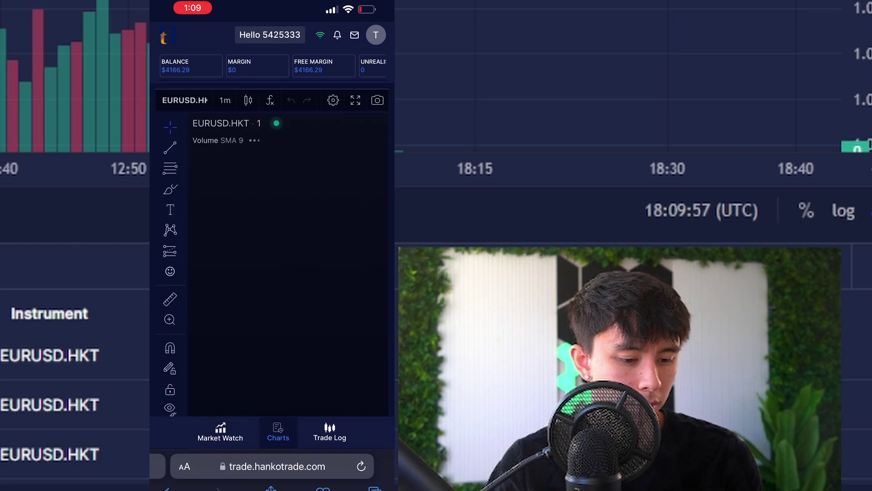
click(330, 431)
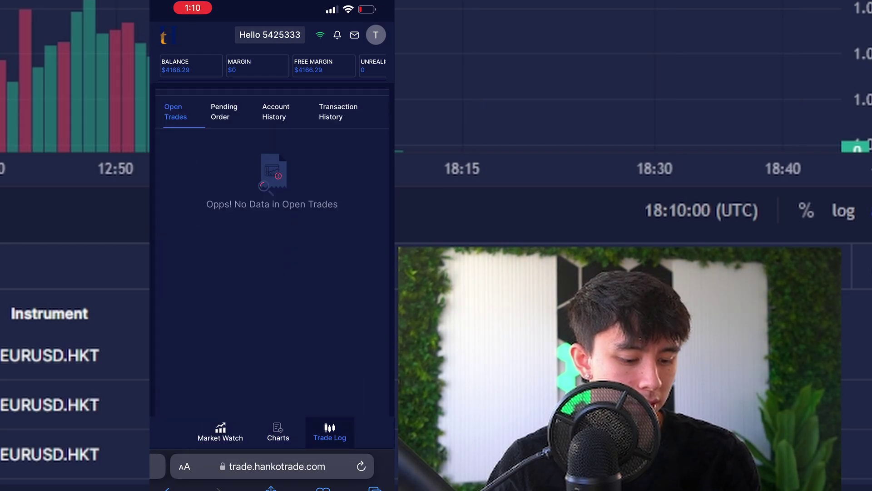
click(220, 431)
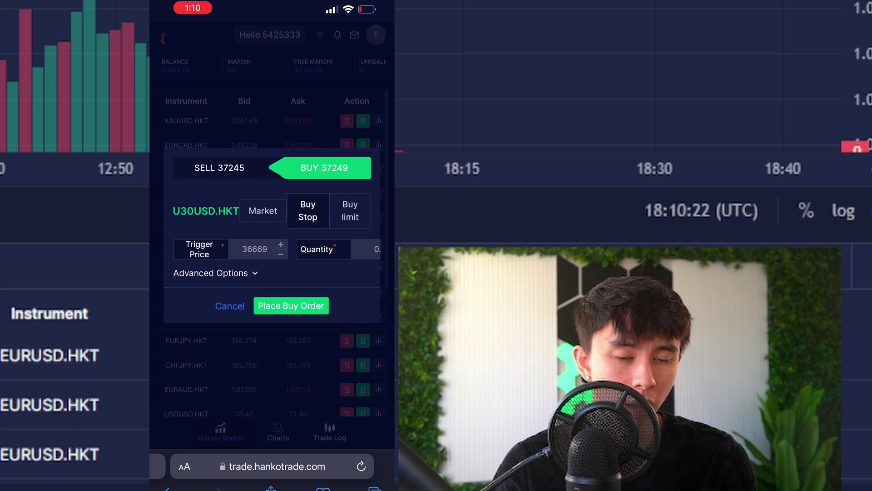
Submit a 0.1-lot market-execution buy order for U30USD.HKT.
click(350, 210)
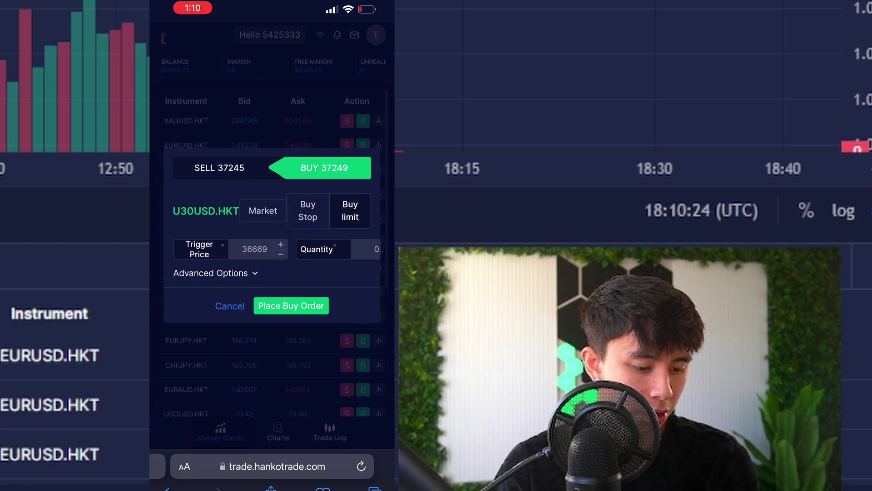
click(263, 210)
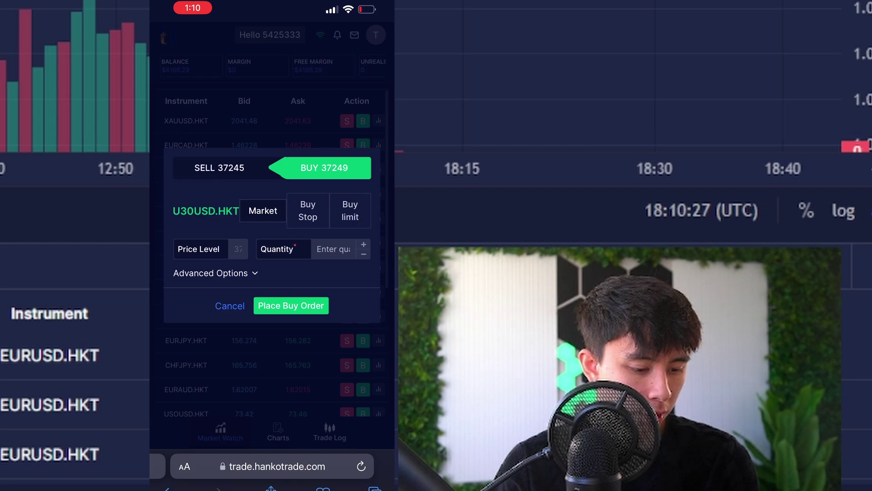
click(364, 245)
click(363, 245)
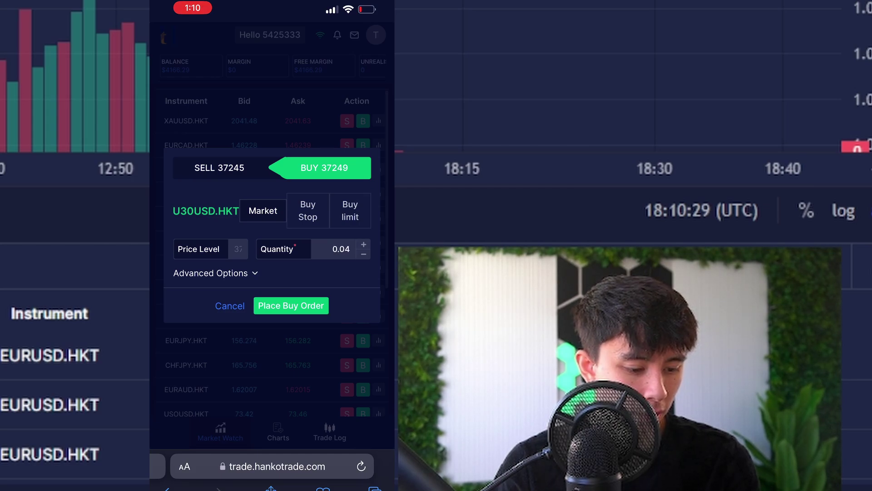
click(363, 244)
click(364, 244)
click(364, 245)
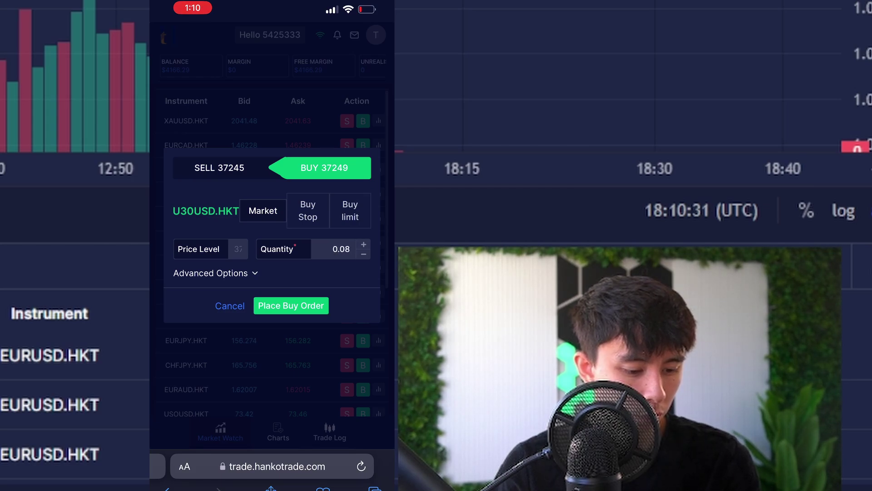
click(364, 244)
click(291, 306)
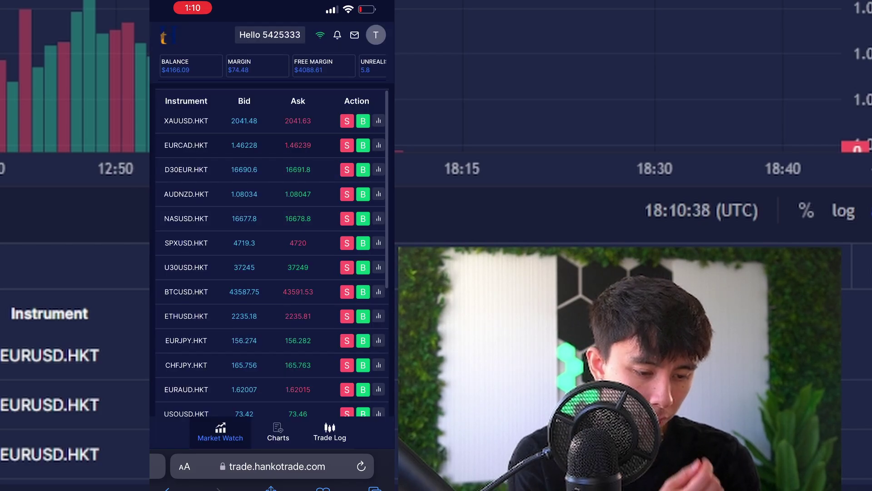
Close the open U30USD.HKT trade from the Action column of Trade Log's Open Trades table.
click(278, 432)
click(330, 431)
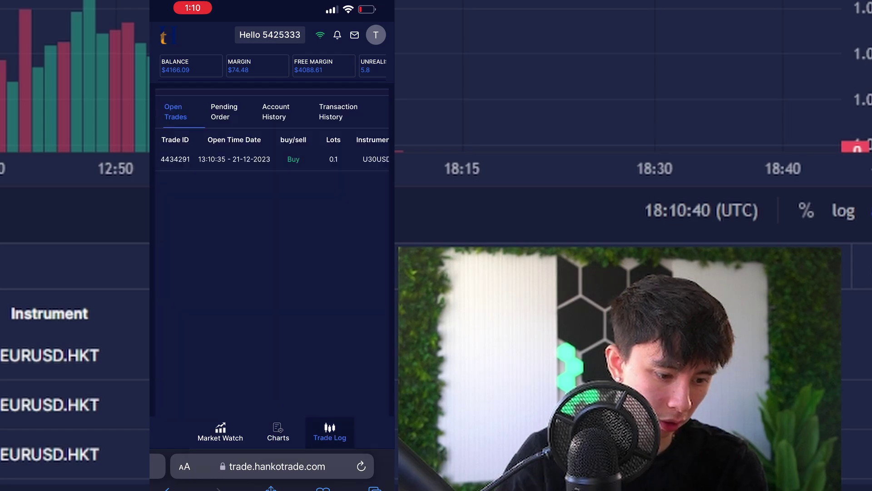
scroll(272, 150, right, 5)
scroll(271, 150, right, 3)
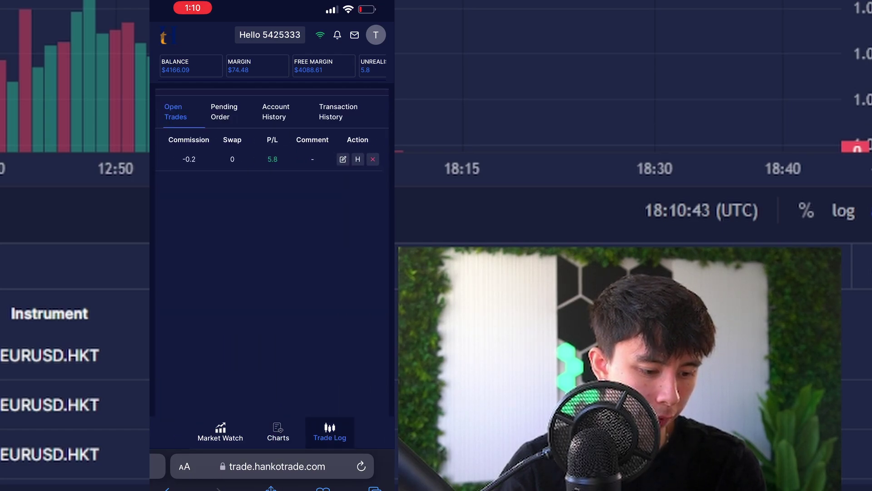
click(343, 158)
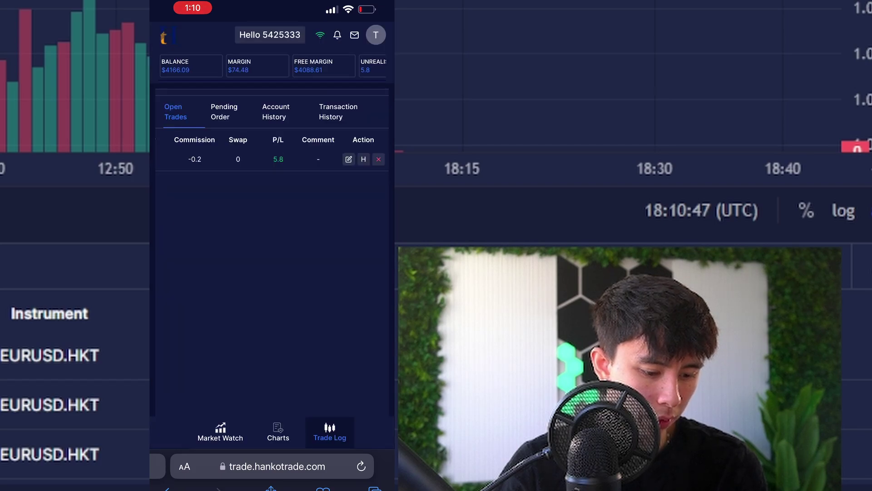
scroll(271, 150, left, 1)
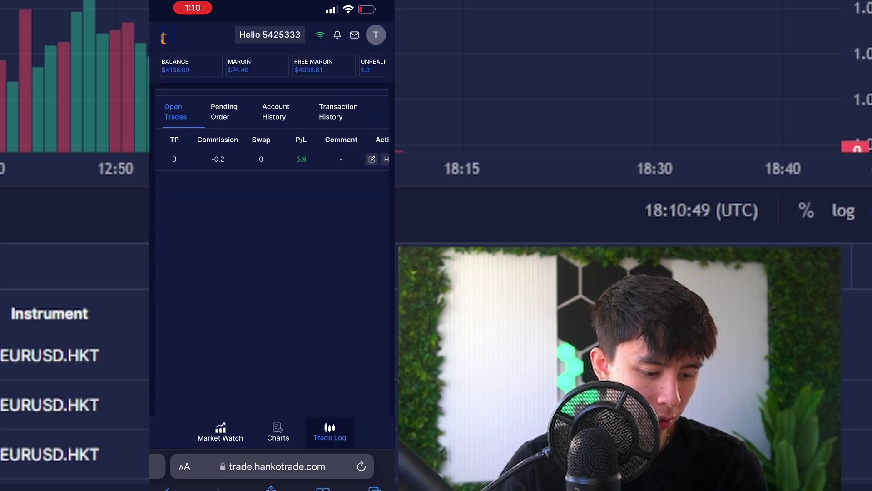
scroll(272, 150, right, 1)
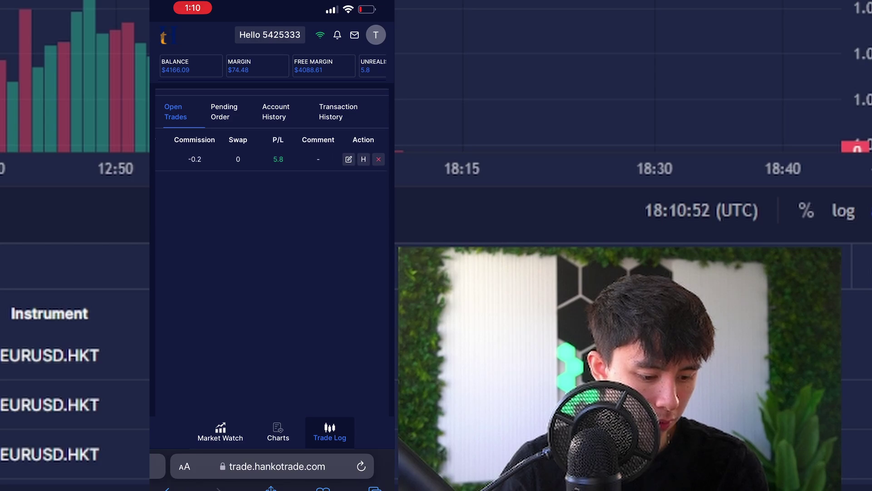
click(379, 159)
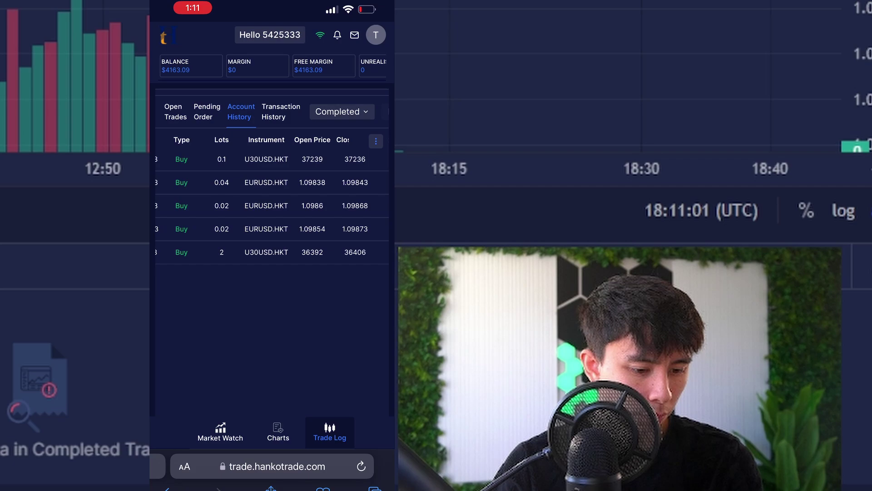
Scroll through the Completed trades table in Account History, then bring up the EURUSD.HKT chart.
scroll(272, 205, right, 2)
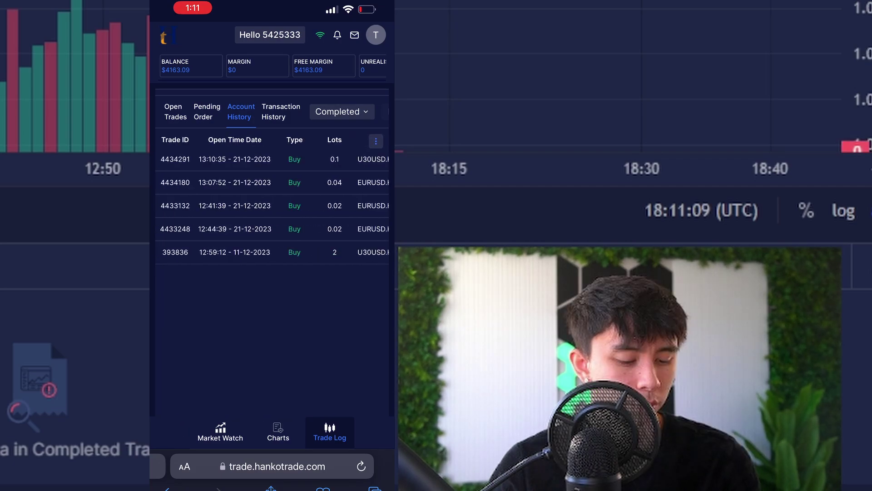
scroll(271, 204, right, 4)
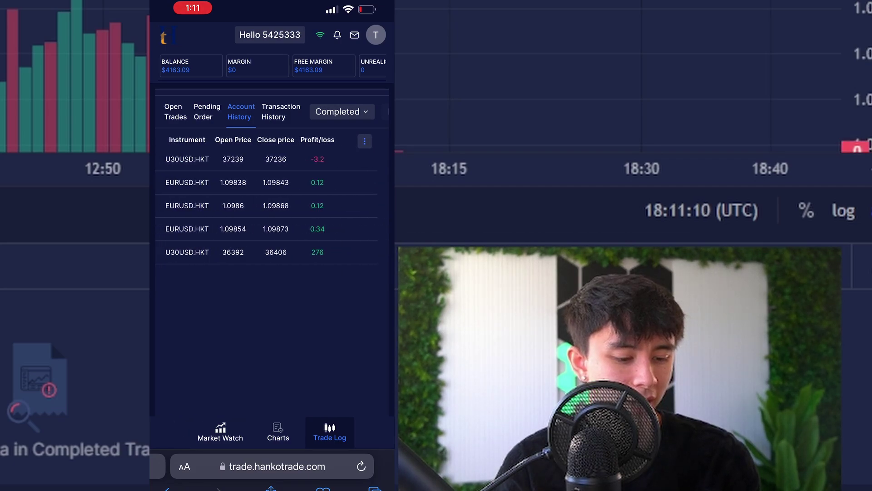
scroll(272, 204, left, 5)
scroll(271, 205, right, 5)
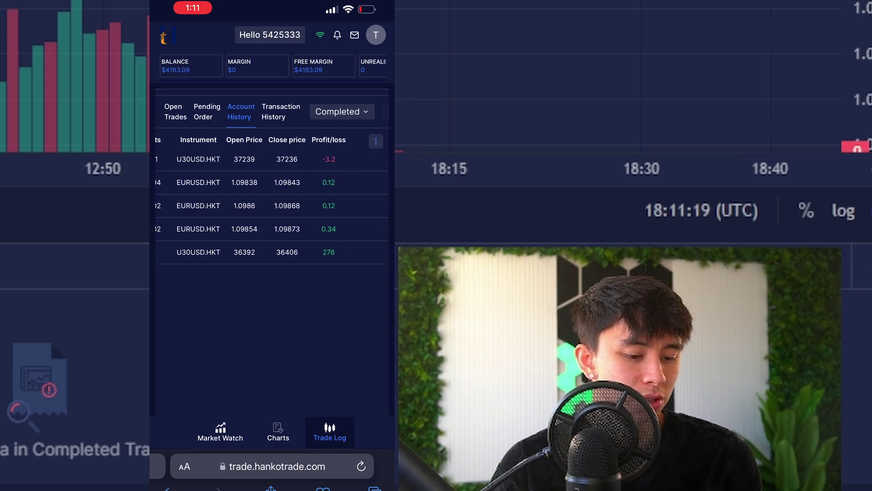
scroll(271, 204, left, 5)
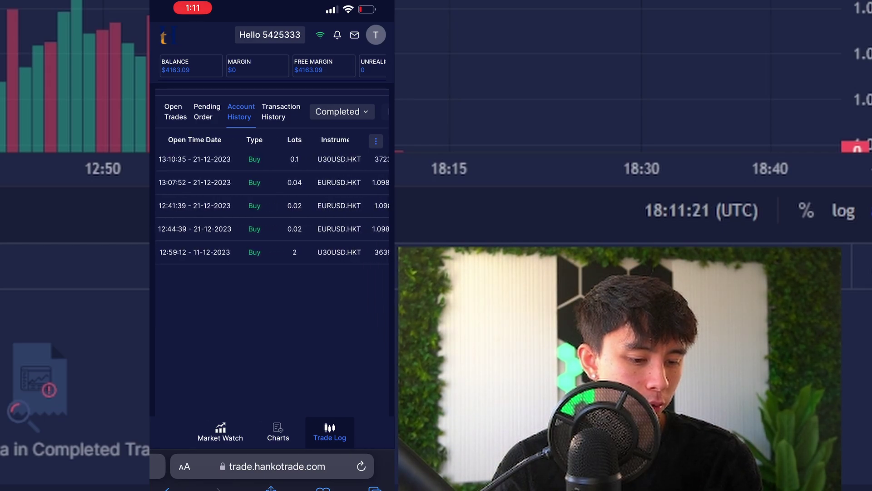
click(220, 432)
click(278, 432)
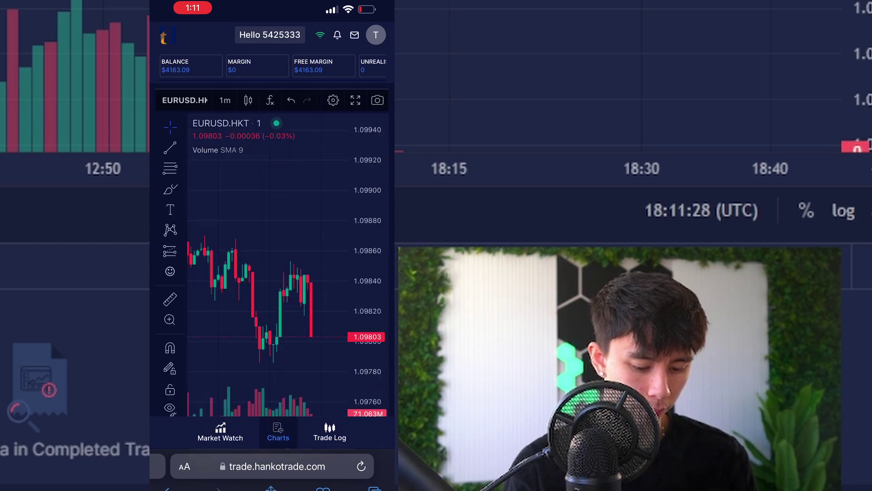
Search 'US30' and load the U30USD.HKT chart from the Indices results.
click(185, 100)
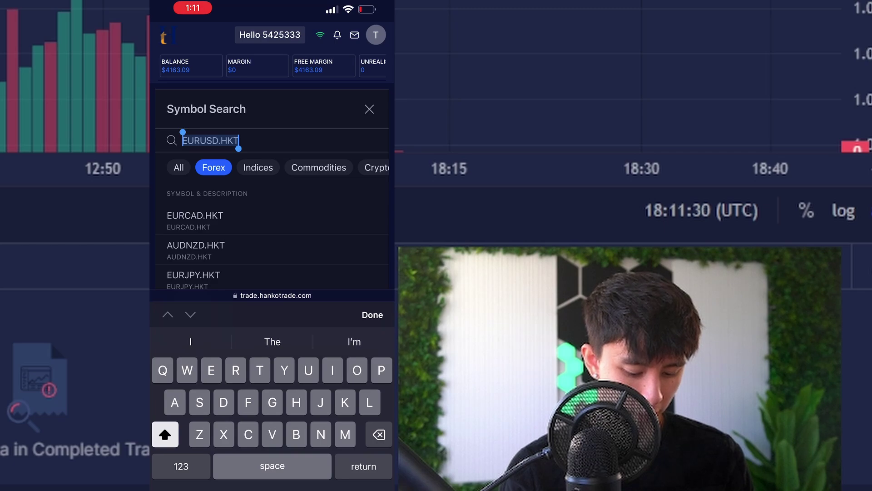
text(US30)
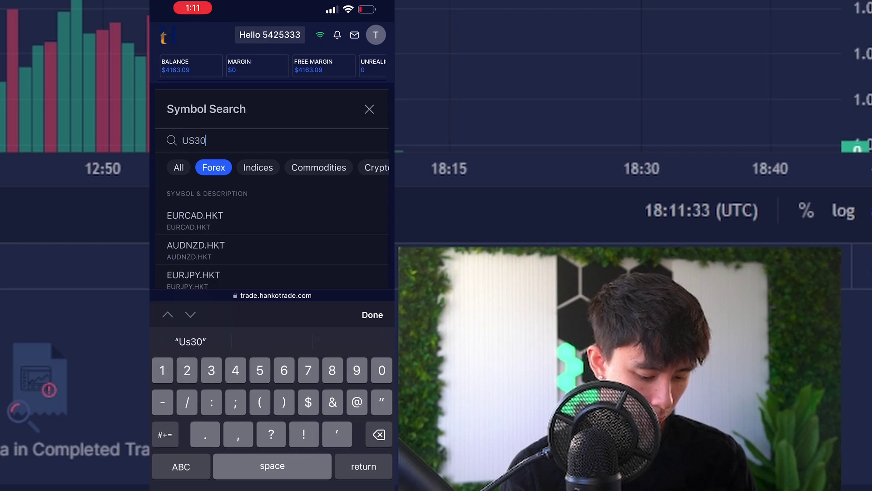
click(258, 167)
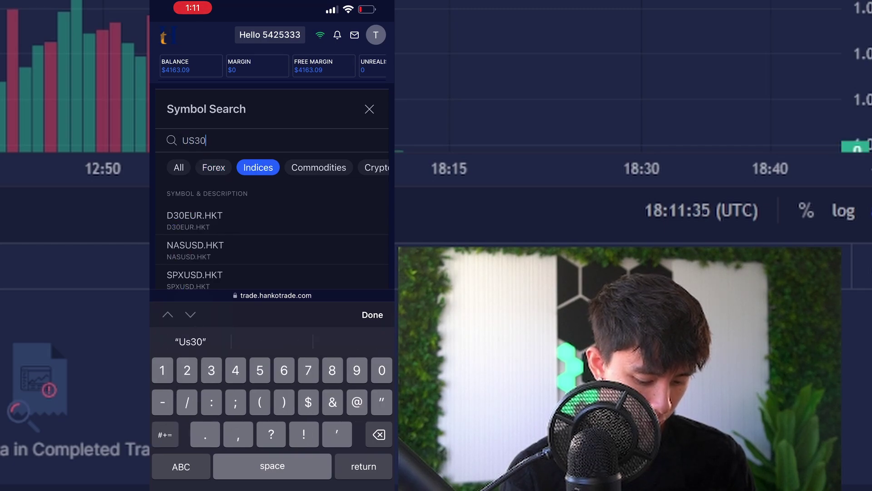
scroll(272, 273, down, 1)
click(195, 276)
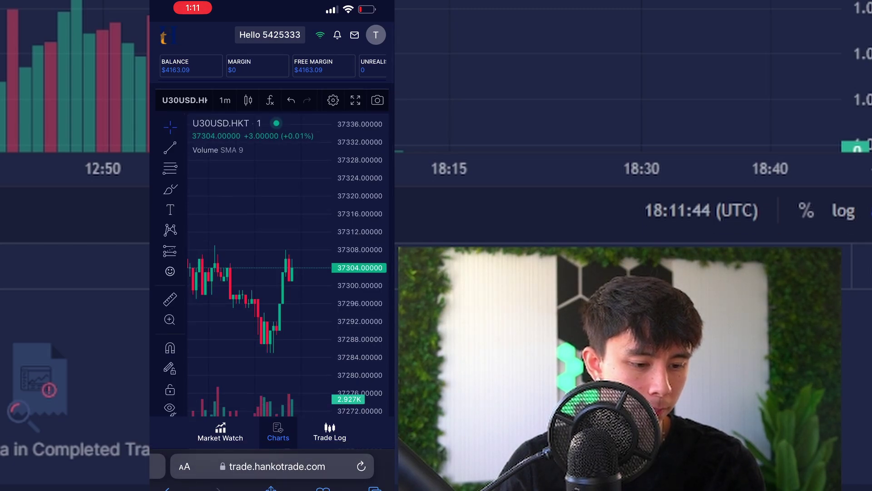
Switch between Market Watch and Charts, finishing on the Market Watch quotes list.
click(220, 431)
click(278, 431)
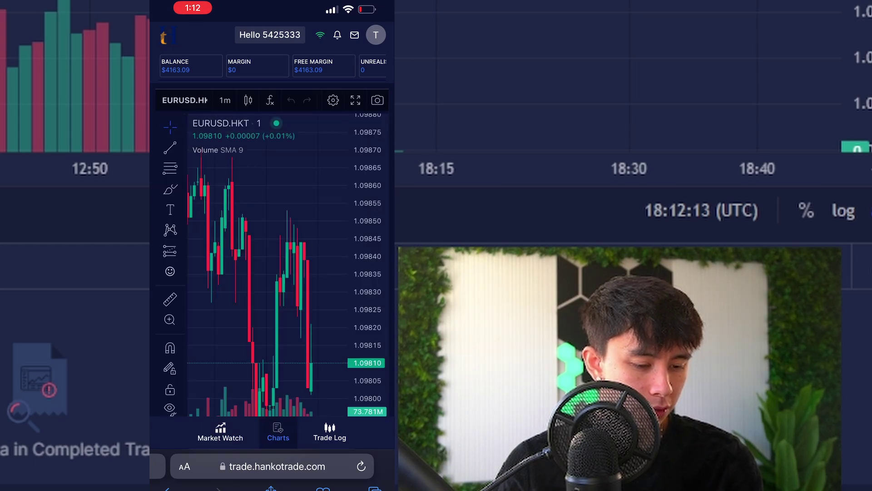
click(220, 432)
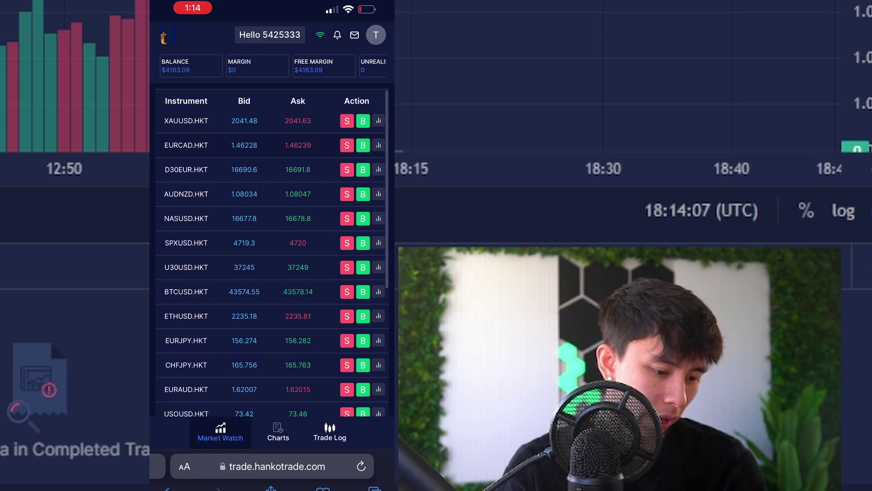
Place a 0.03-lot market sell order on EURCAD.HKT and dismiss the confirmation.
click(347, 145)
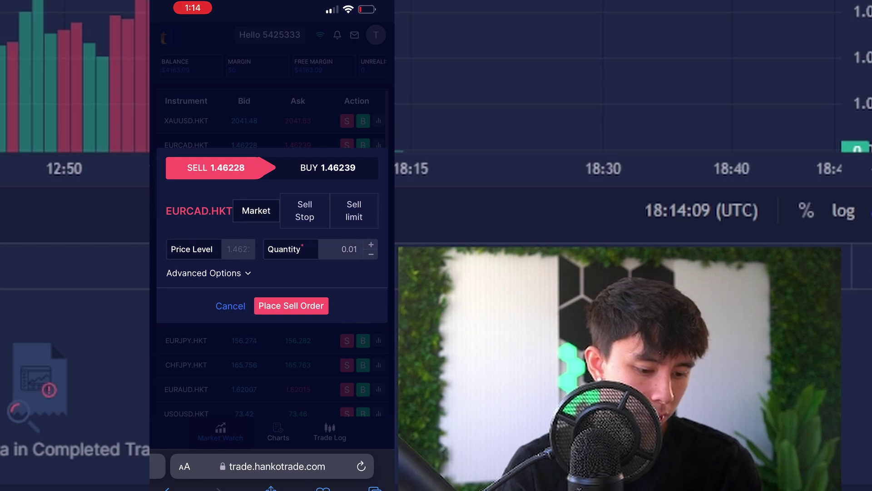
click(371, 244)
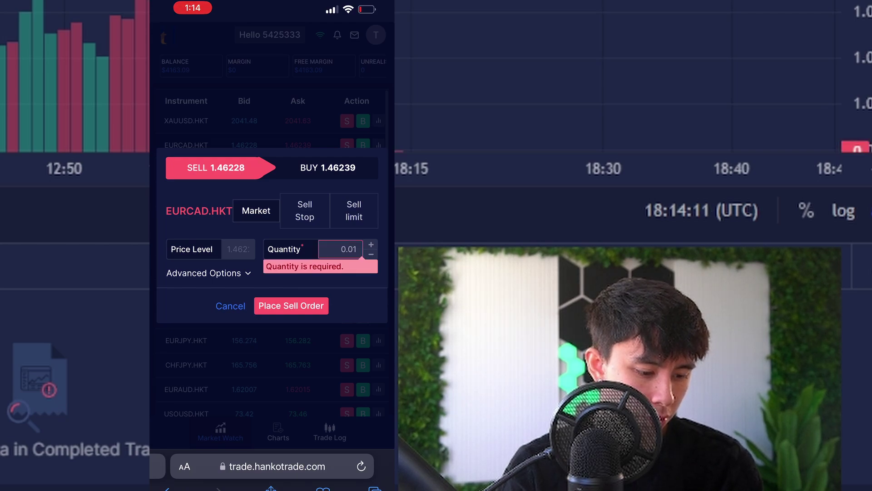
click(371, 244)
click(290, 306)
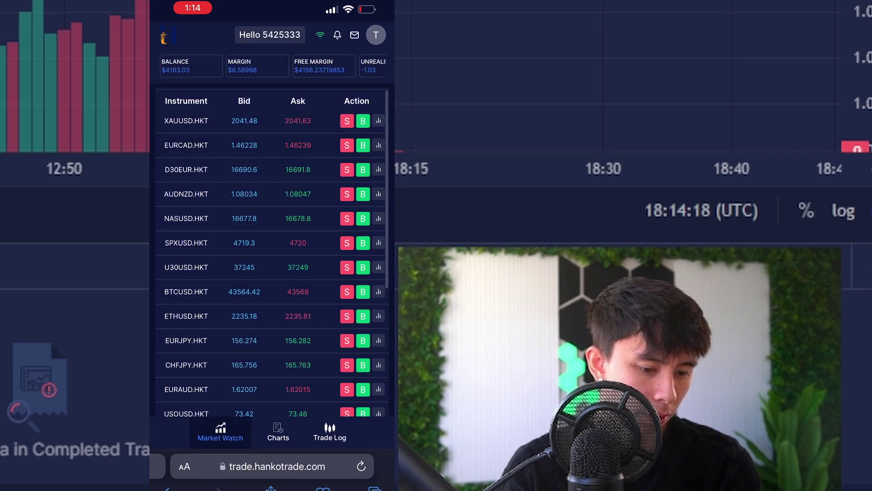
click(330, 432)
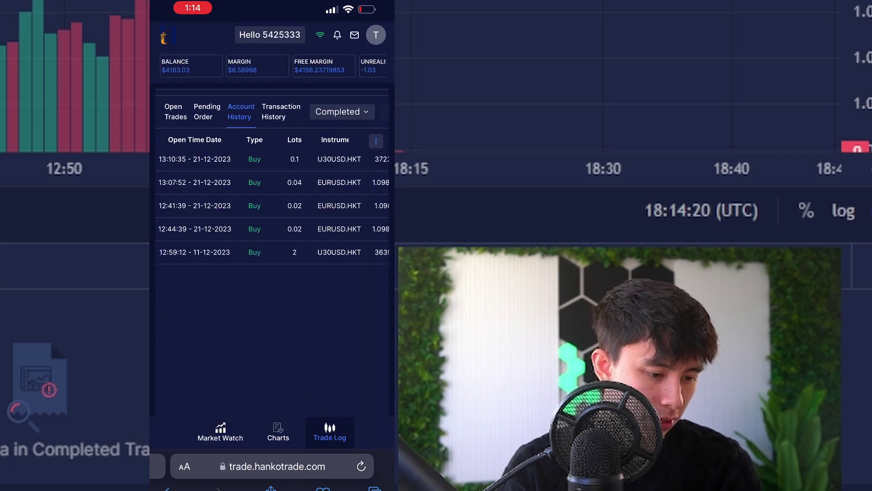
Show Open Trades and scroll across the new EURCAD.HKT sell's row.
click(175, 111)
scroll(272, 159, right, 5)
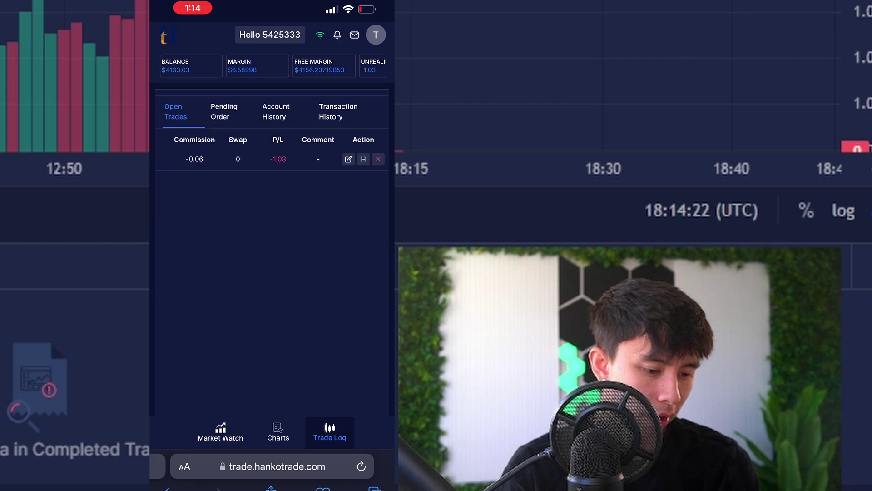
scroll(273, 150, left, 5)
scroll(273, 150, right, 5)
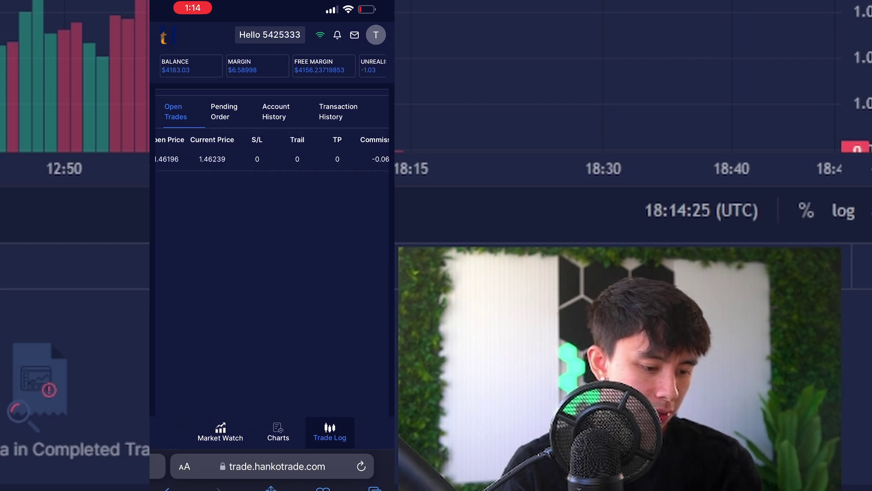
Review the EURCAD.HKT trade's Modify and Partial Close options, then cancel without changes.
click(349, 159)
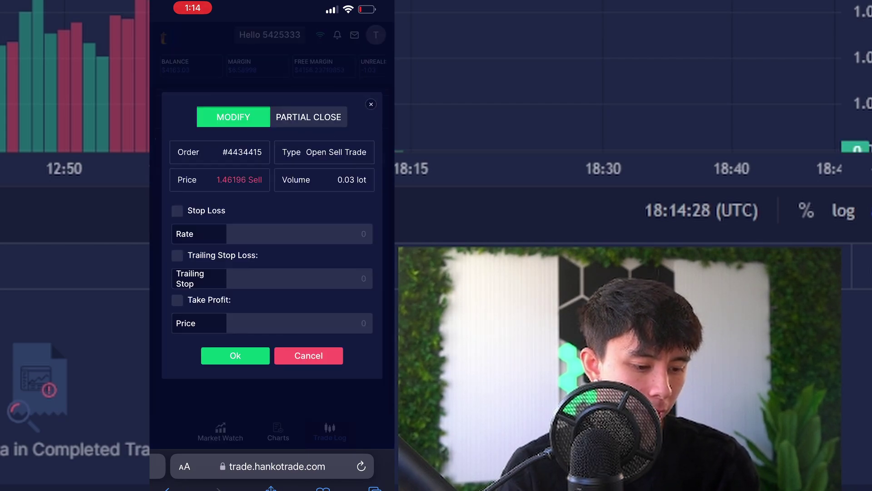
click(308, 117)
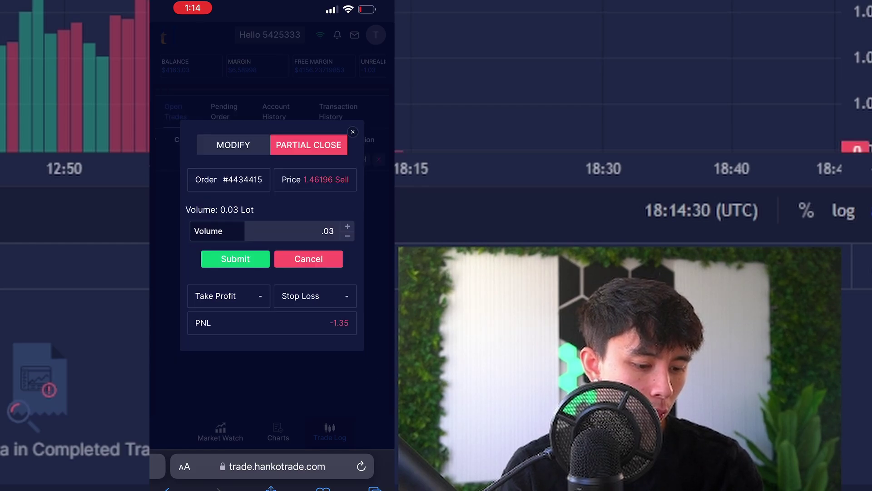
click(234, 144)
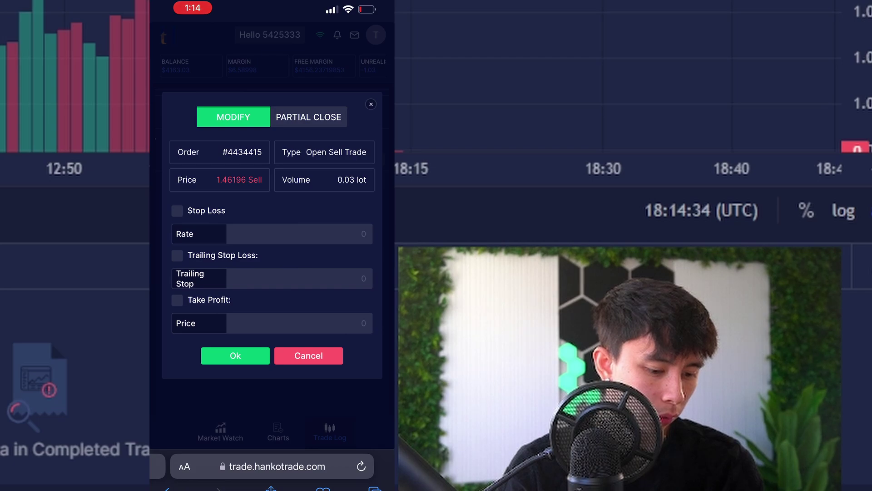
click(308, 355)
Close the EURCAD.HKT sell trade fully and move on to the trade history.
click(379, 159)
click(224, 111)
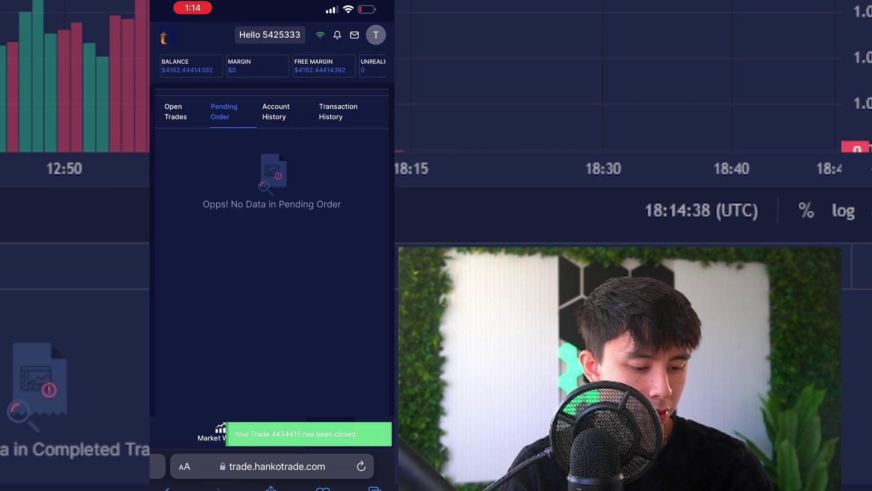
click(276, 111)
Scroll the Completed table to review the closed EURCAD.HKT sell's -0.65 result and details.
scroll(272, 204, right, 5)
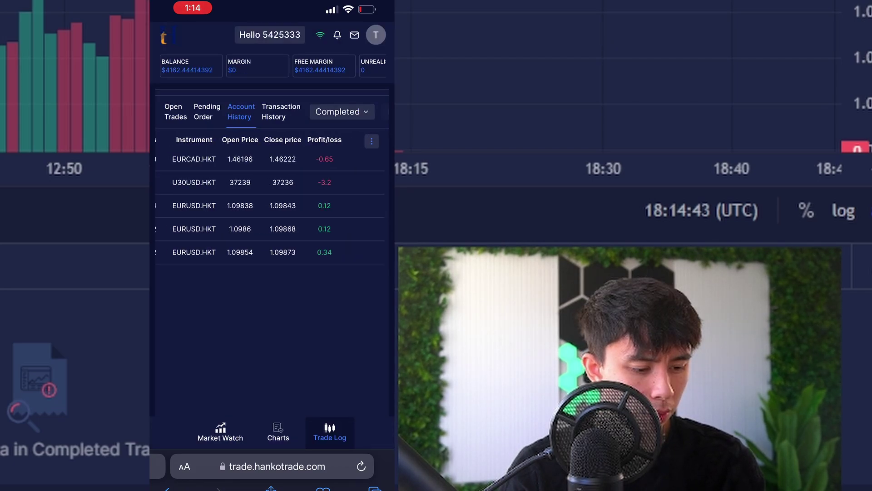
scroll(273, 205, left, 5)
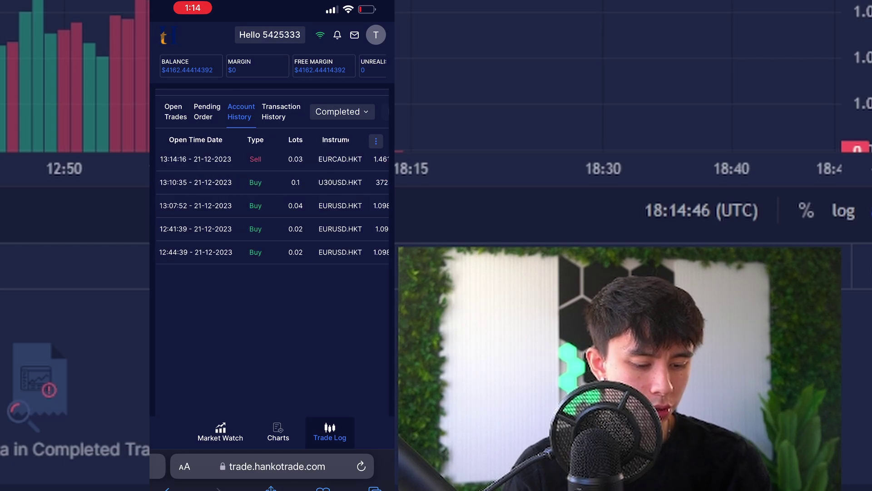
scroll(272, 204, right, 5)
scroll(272, 204, left, 5)
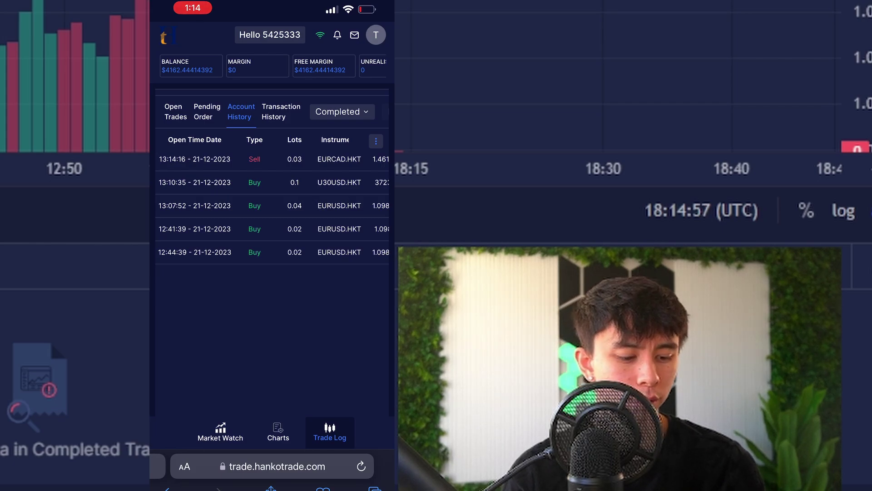
scroll(272, 205, right, 5)
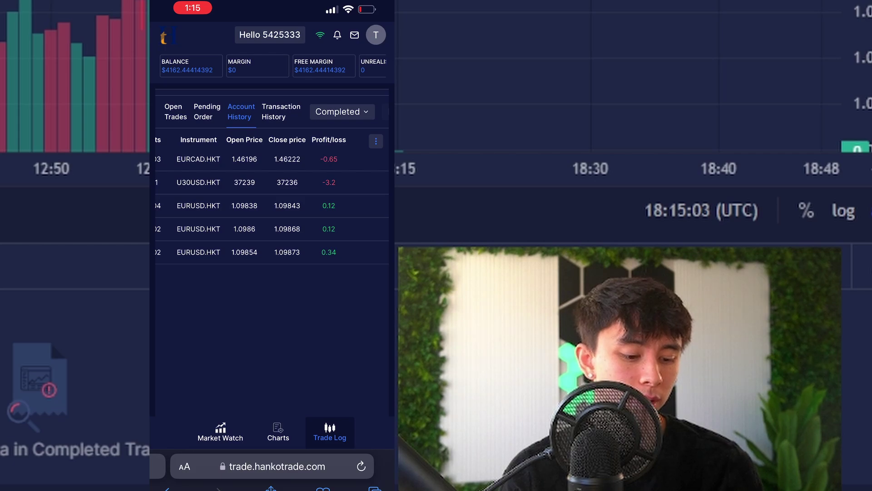
scroll(272, 205, down, 2)
scroll(273, 205, up, 2)
scroll(272, 204, left, 5)
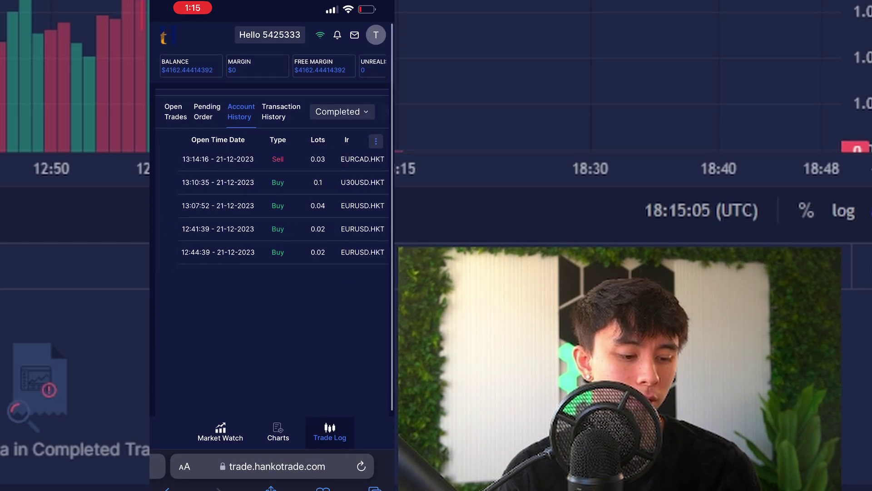
scroll(272, 205, right, 5)
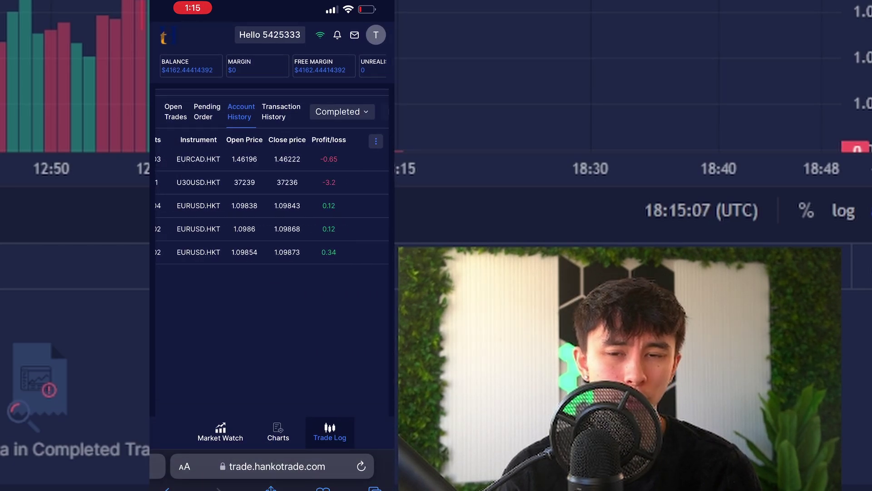